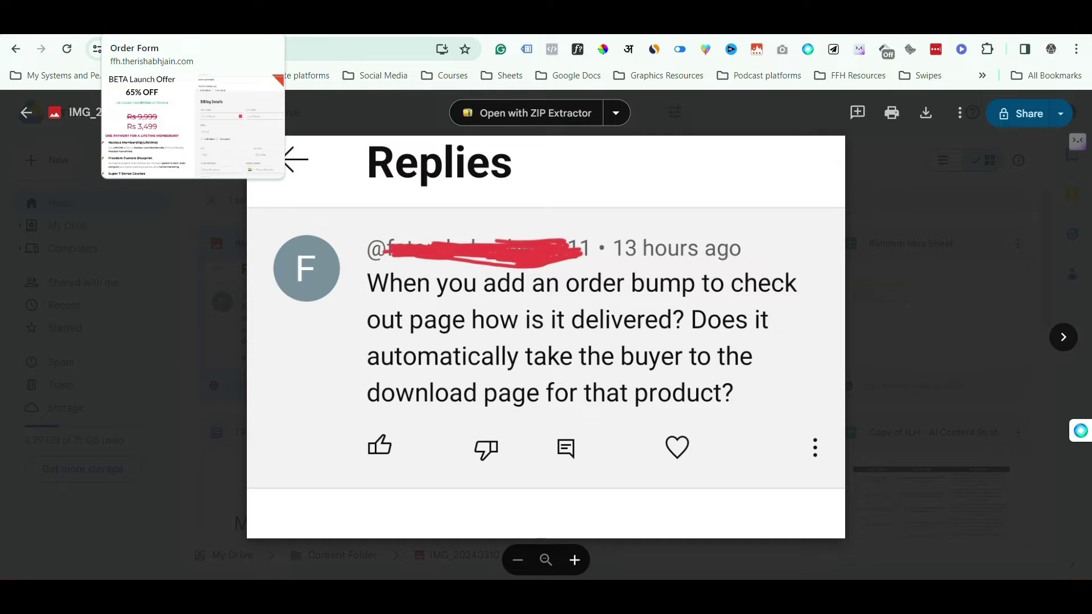
- Switch to systeme.io and open the Starter Level Membership course's curriculum
left_click(88, 24)
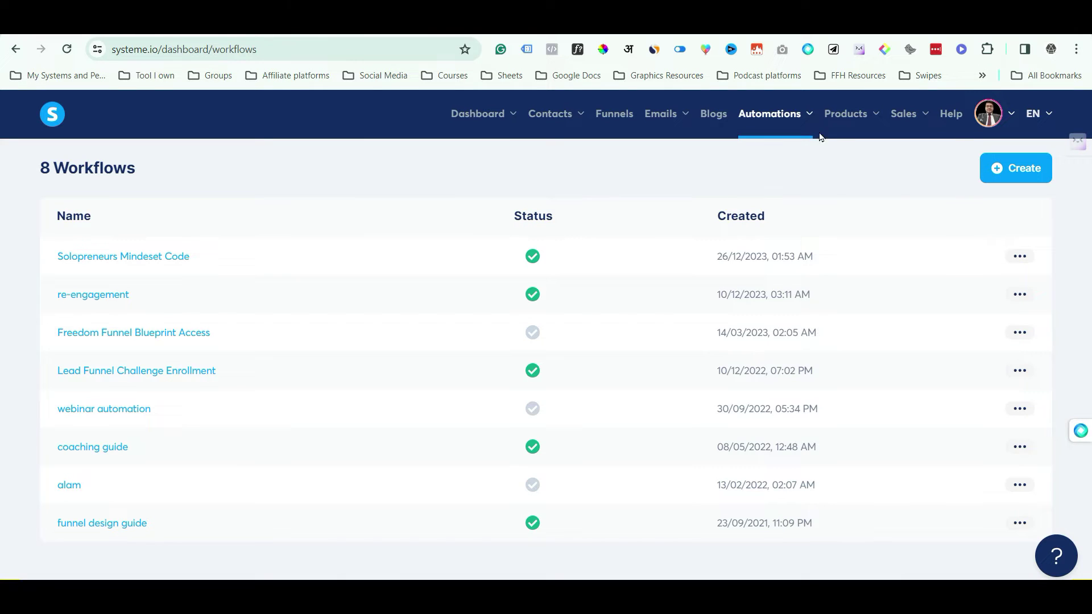
mouse_move(829, 125)
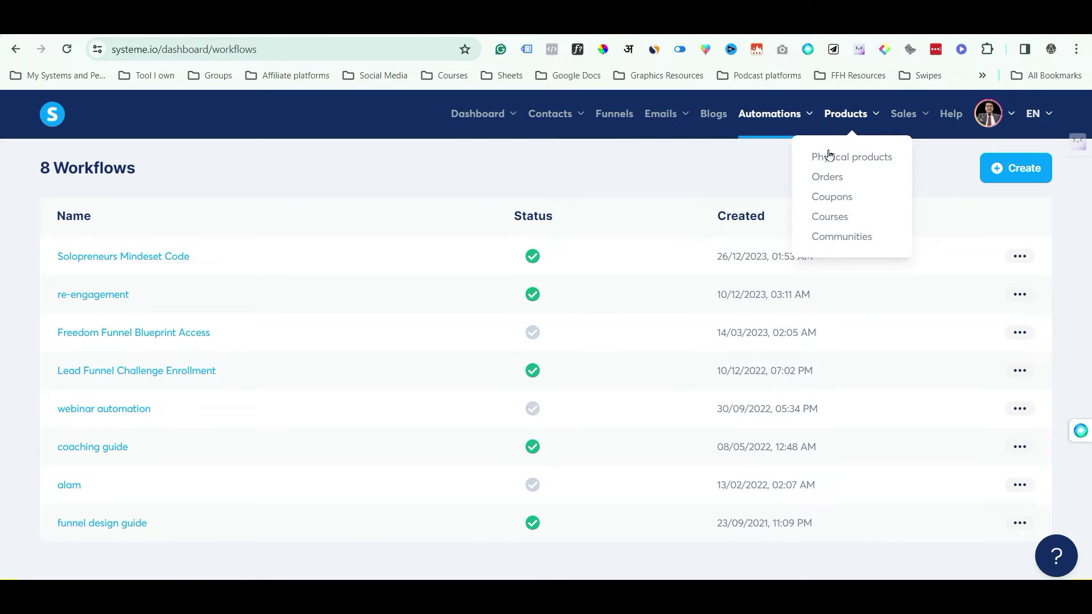
left_click(824, 218)
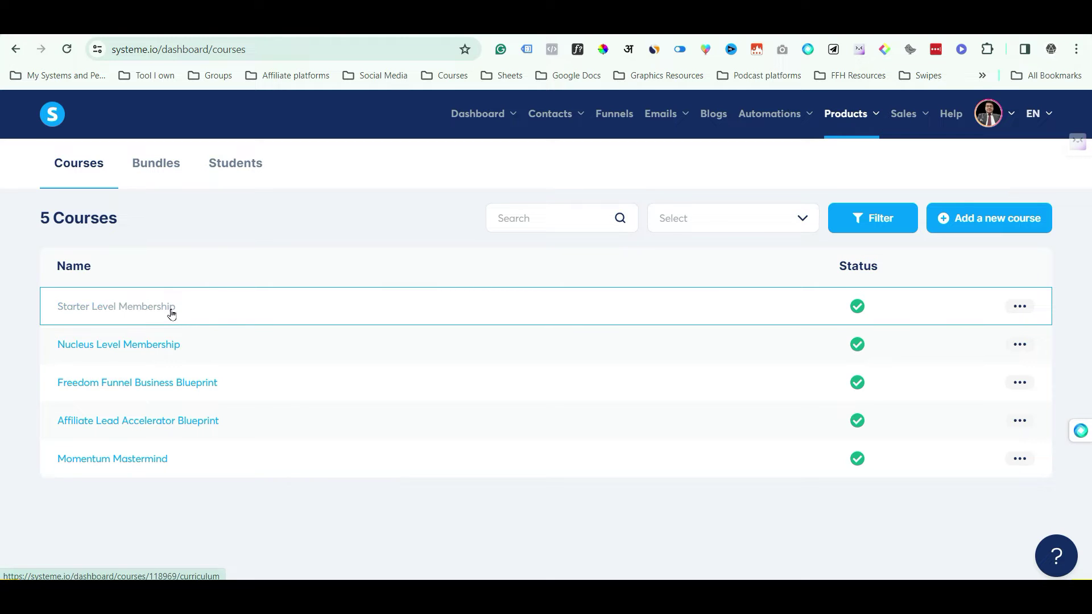
left_click(146, 310)
left_click(147, 308)
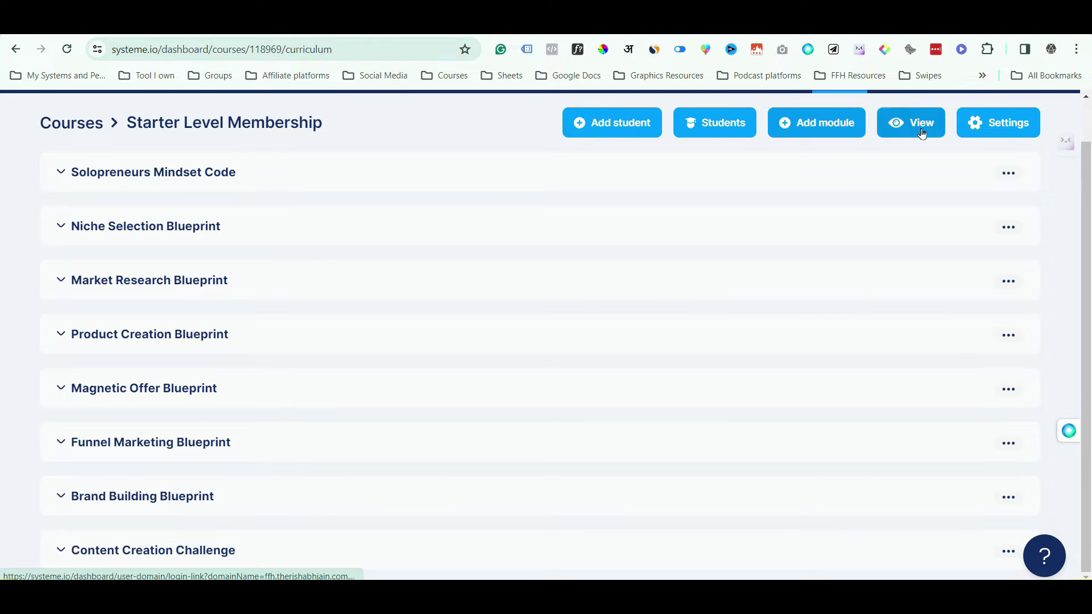
- Add a module named "100 Days Story Prompt" to the Starter Level Membership course
scroll(762, 202, "up", 1)
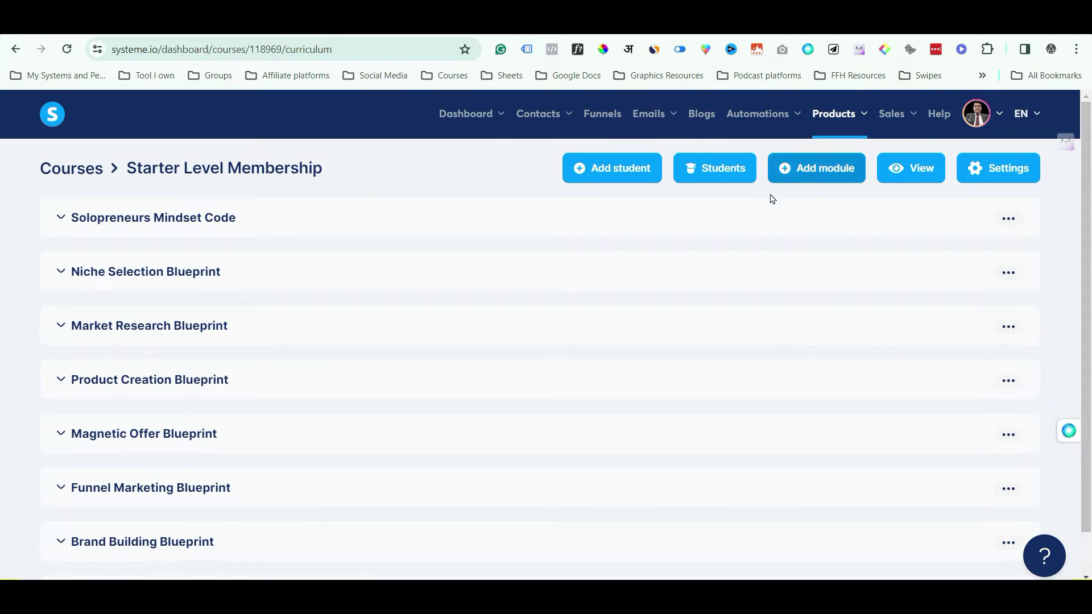
scroll(398, 409, "down", 1)
scroll(414, 408, "up", 1)
left_click(820, 172)
left_click(466, 331)
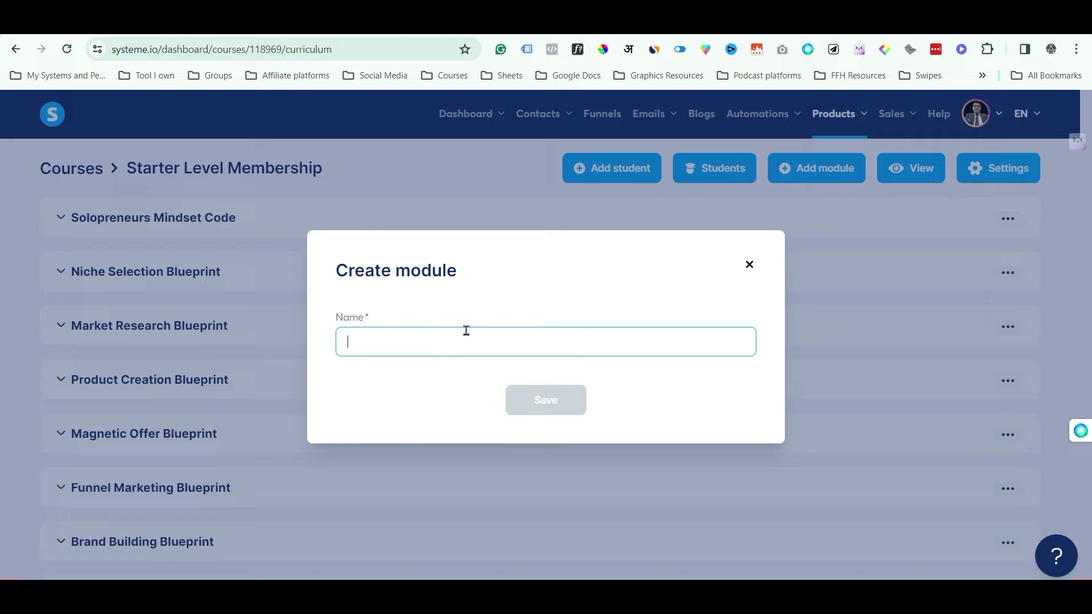
type("Story ")
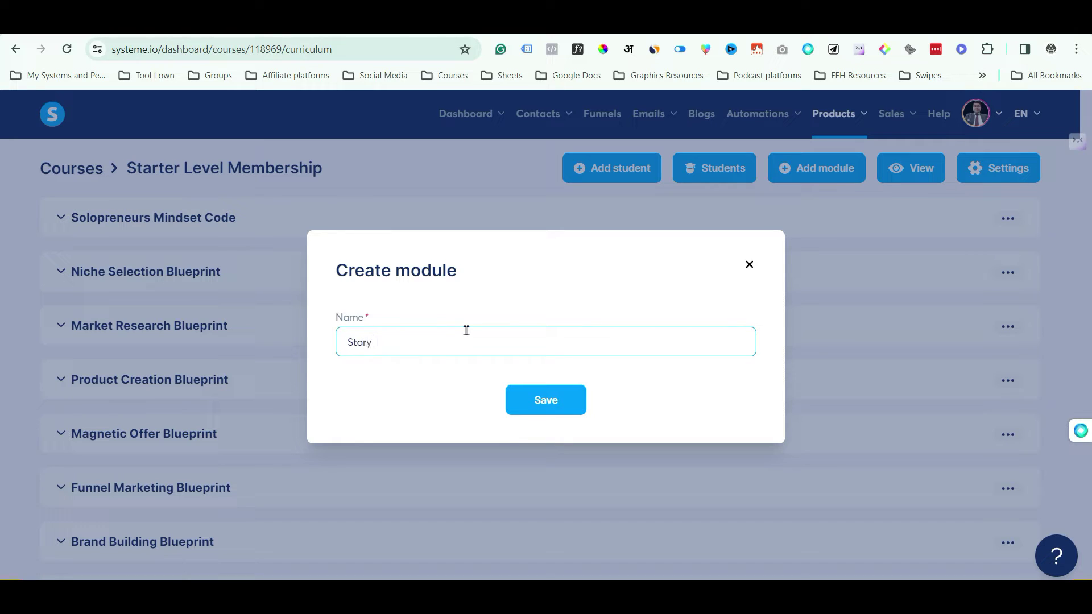
type("Prompt")
type("100 ")
type("Days")
left_click(541, 345)
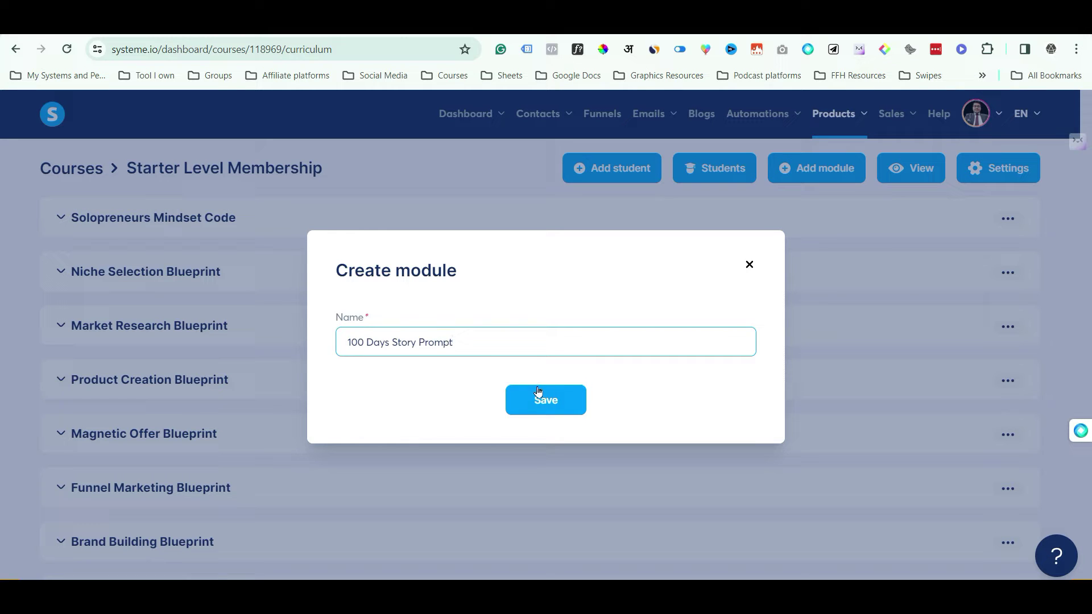
left_click(553, 399)
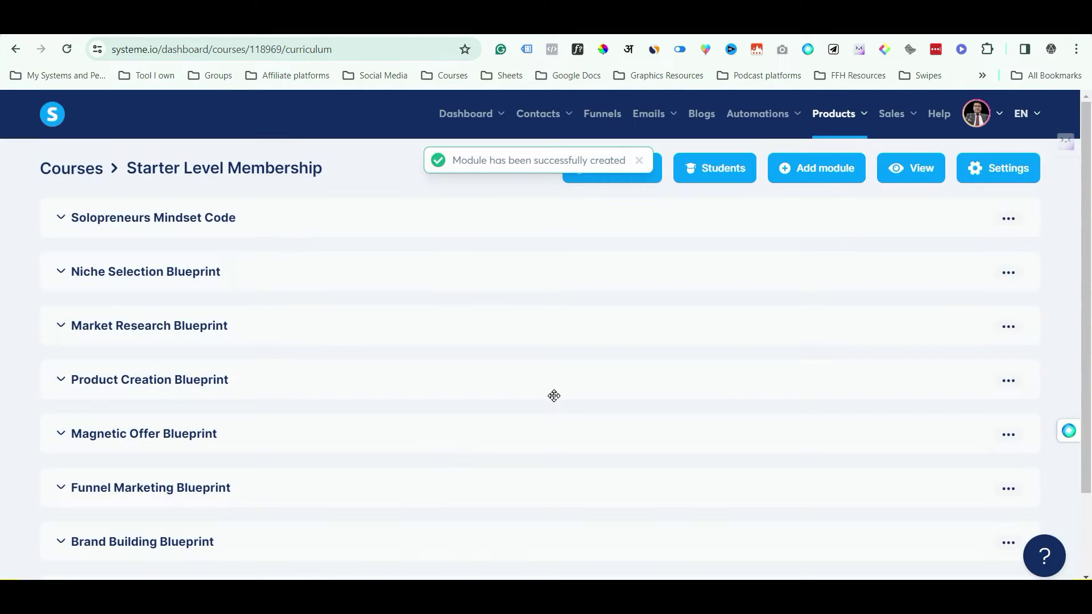
- Start a new lecture in the 100 Days Story Prompt module and name it "100 days story prompts"
scroll(325, 380, "down", 2)
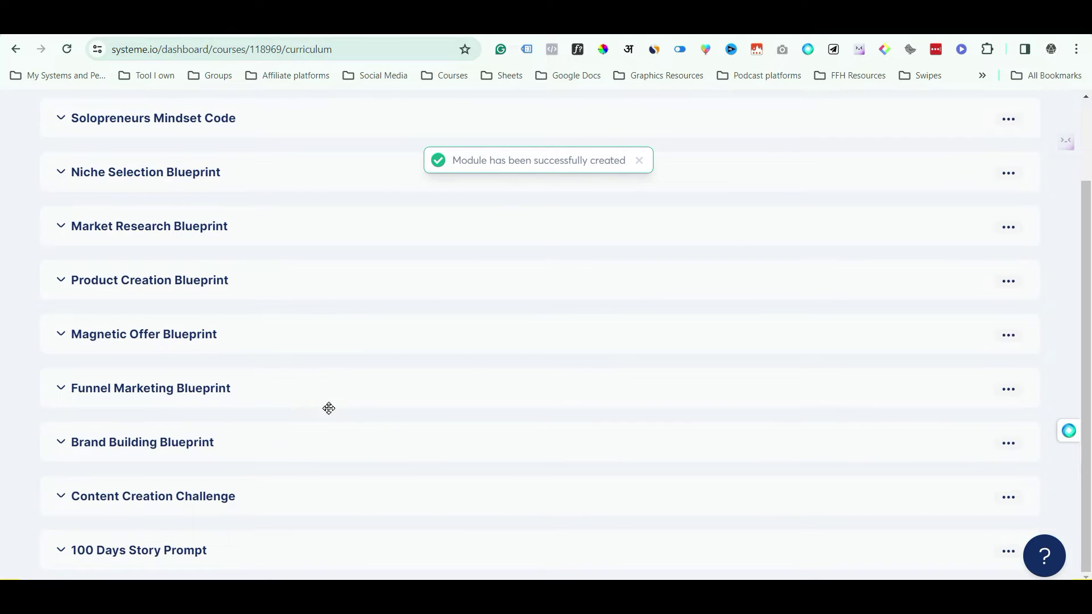
scroll(330, 407, "up", 2)
scroll(267, 350, "down", 2)
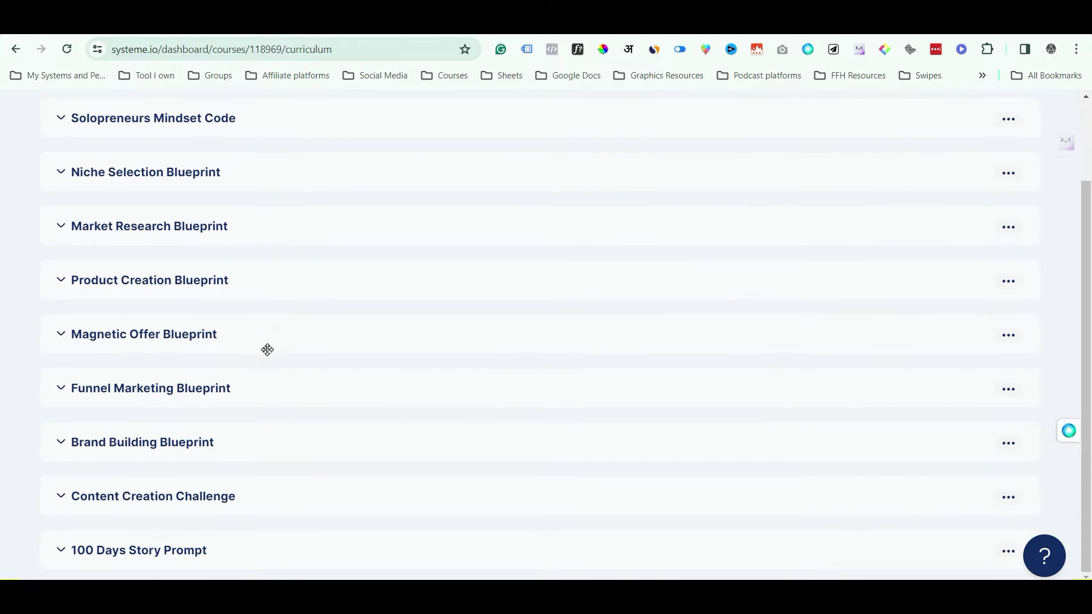
left_click(191, 552)
scroll(210, 534, "down", 1)
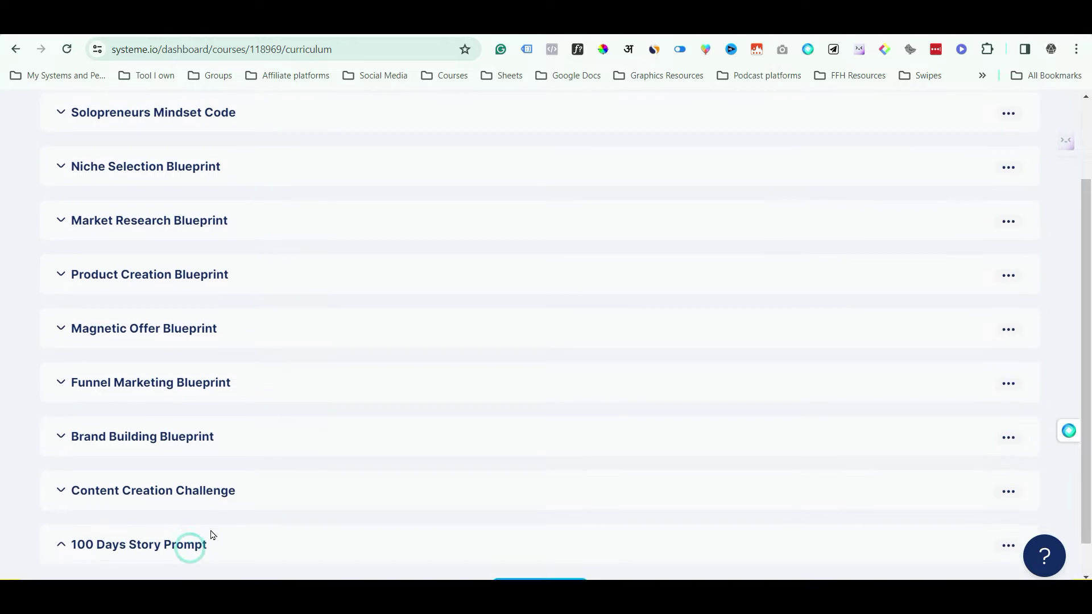
left_click(519, 568)
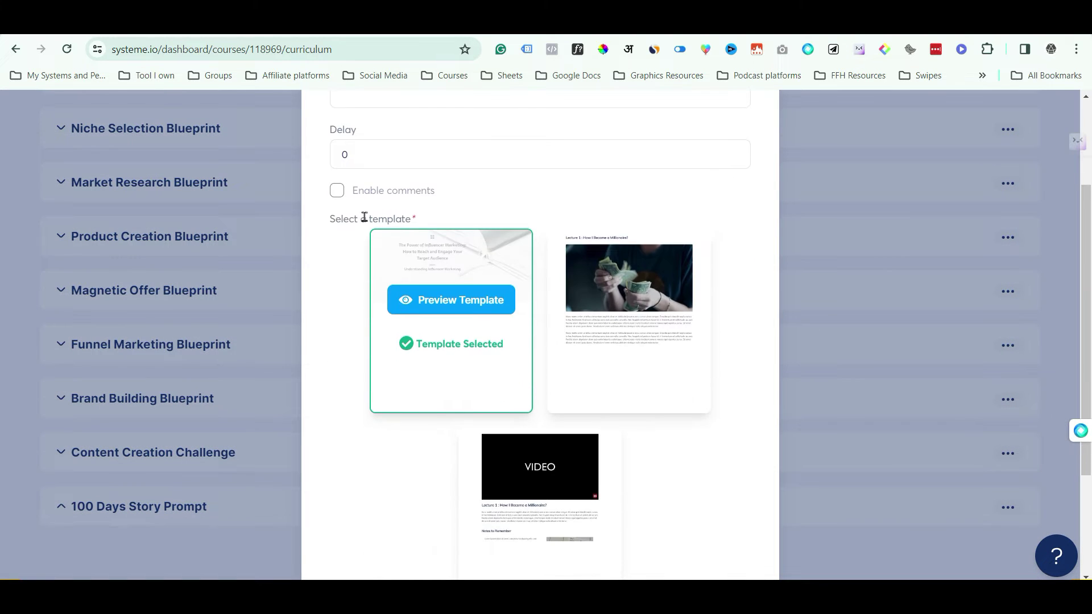
left_click(370, 230)
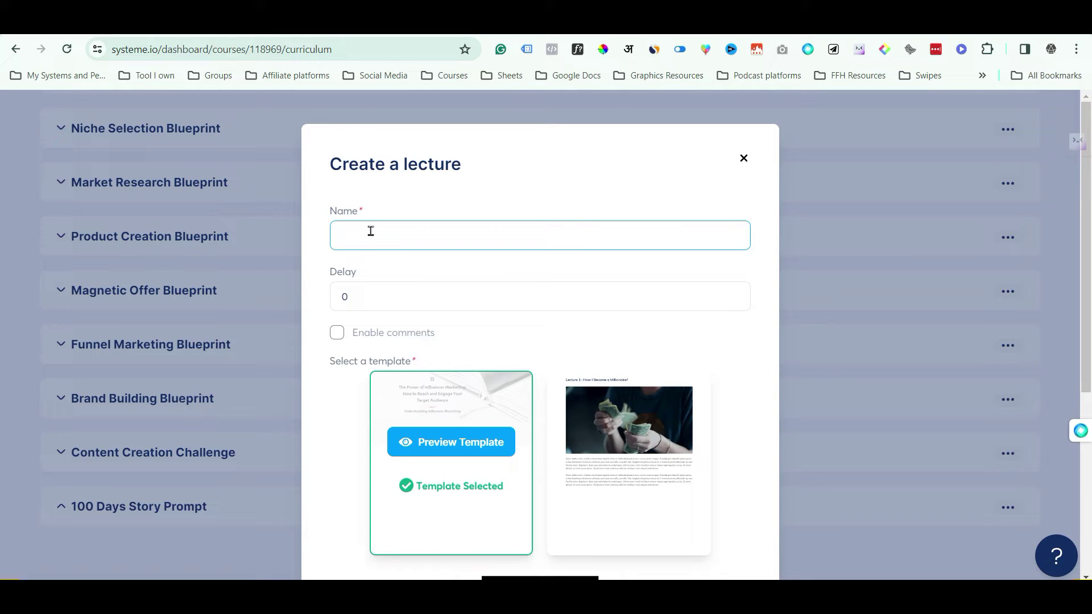
type("100 days story prom")
- Look through the lecture templates, keep the preselected influencer marketing one, and save the lecture
scroll(472, 287, "down", 3)
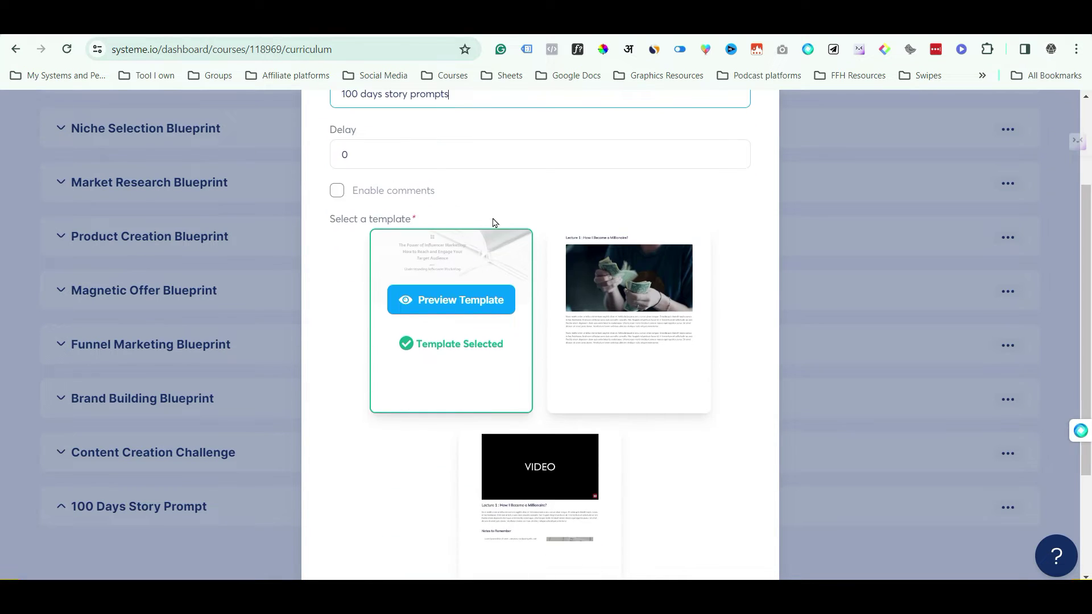
mouse_move(605, 453)
scroll(615, 446, "down", 2)
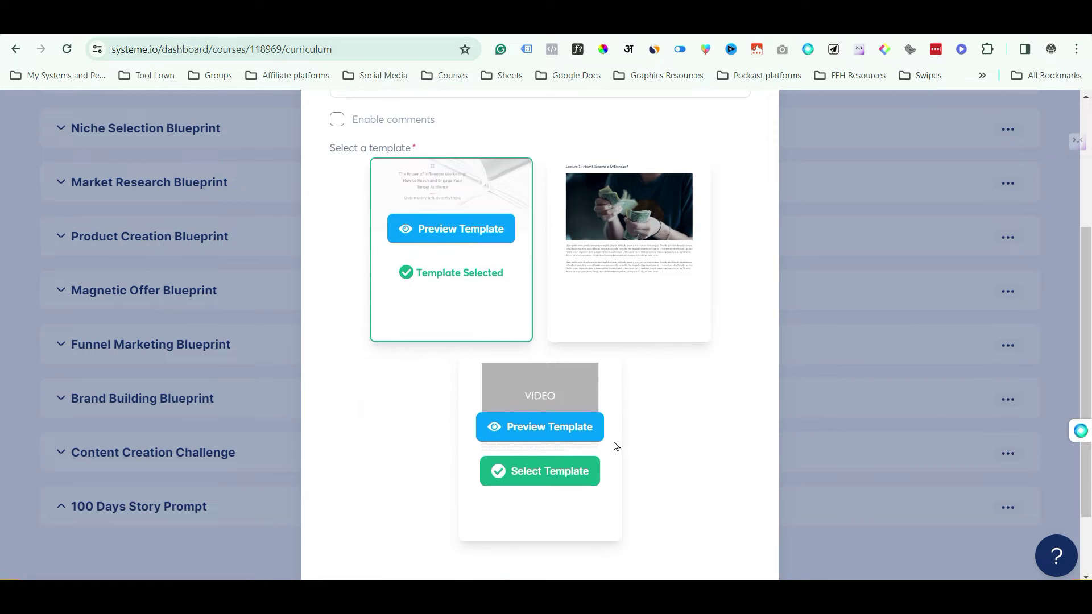
scroll(615, 446, "down", 2)
scroll(614, 443, "up", 5)
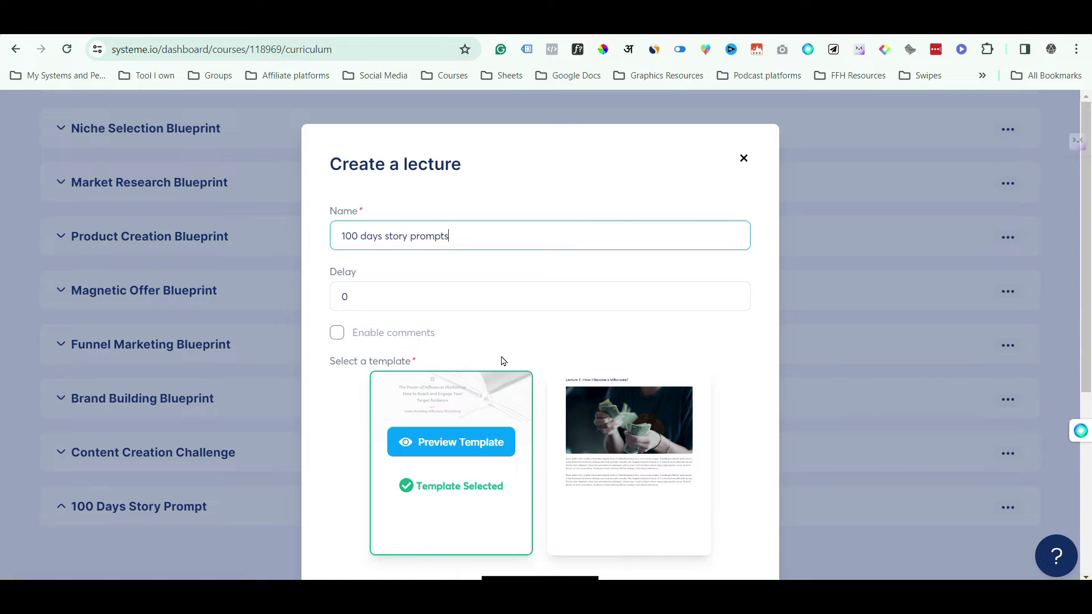
mouse_move(579, 381)
scroll(614, 425, "down", 5)
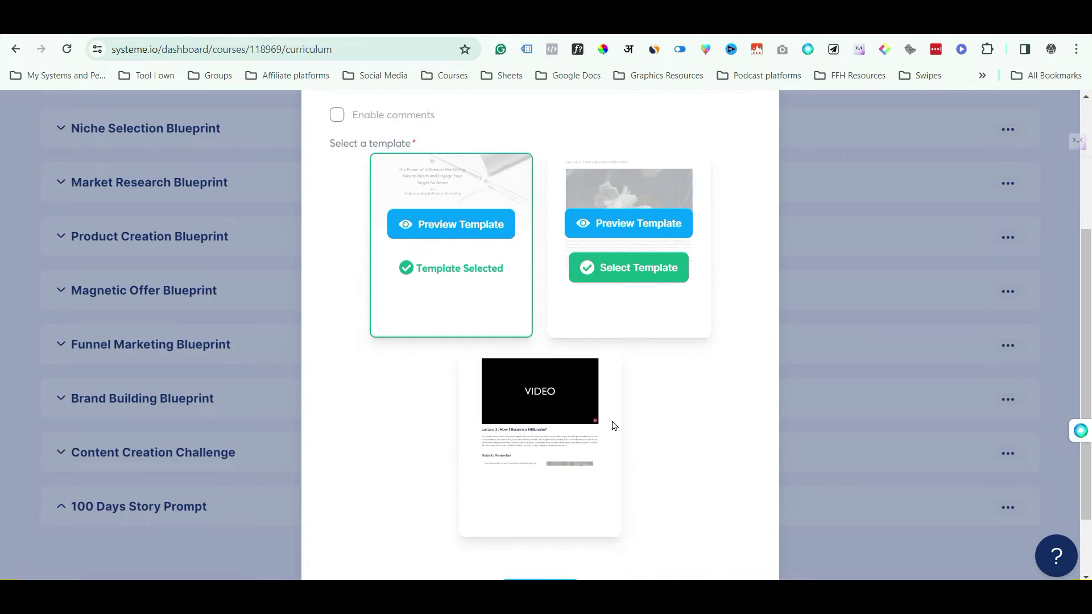
left_click(561, 504)
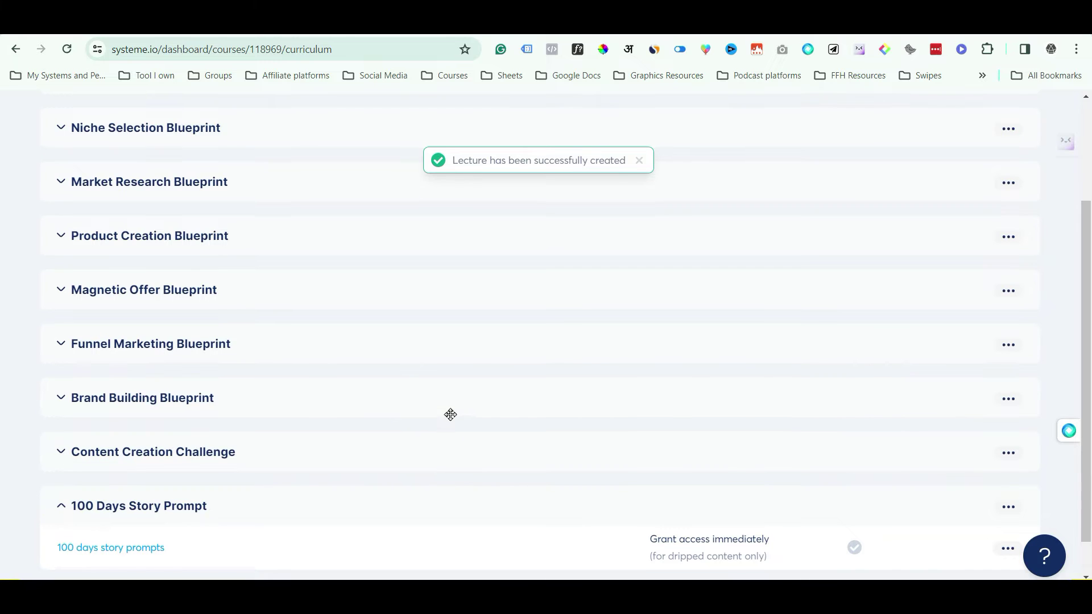
- Open the 100 days story prompts lecture for editing and delete the header row's content and the template content below the header
scroll(449, 415, "down", 1)
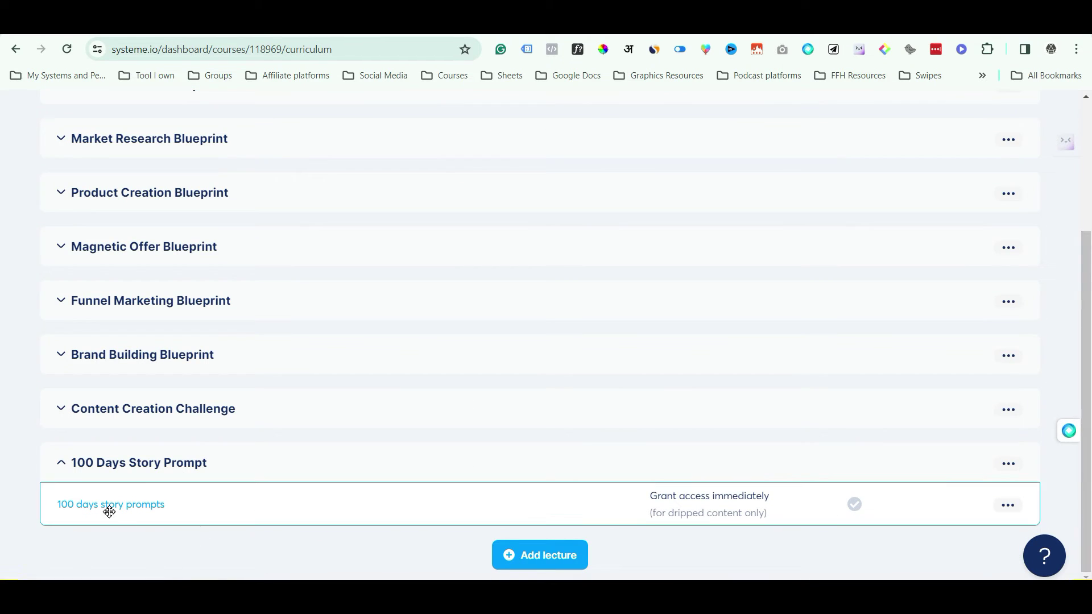
left_click(128, 505)
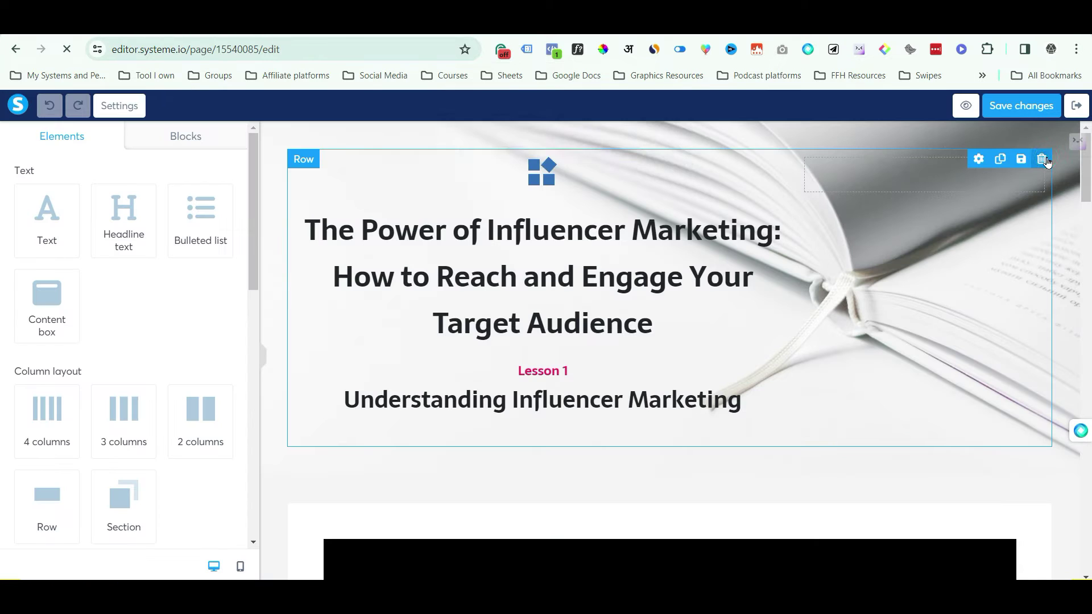
left_click(616, 142)
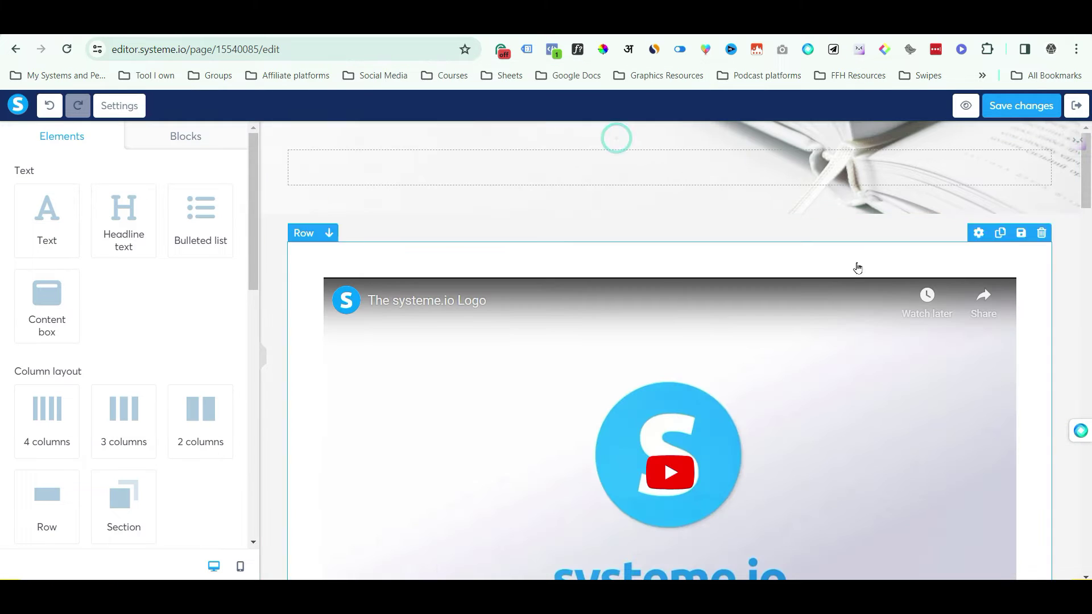
left_click(941, 220)
left_click(577, 155)
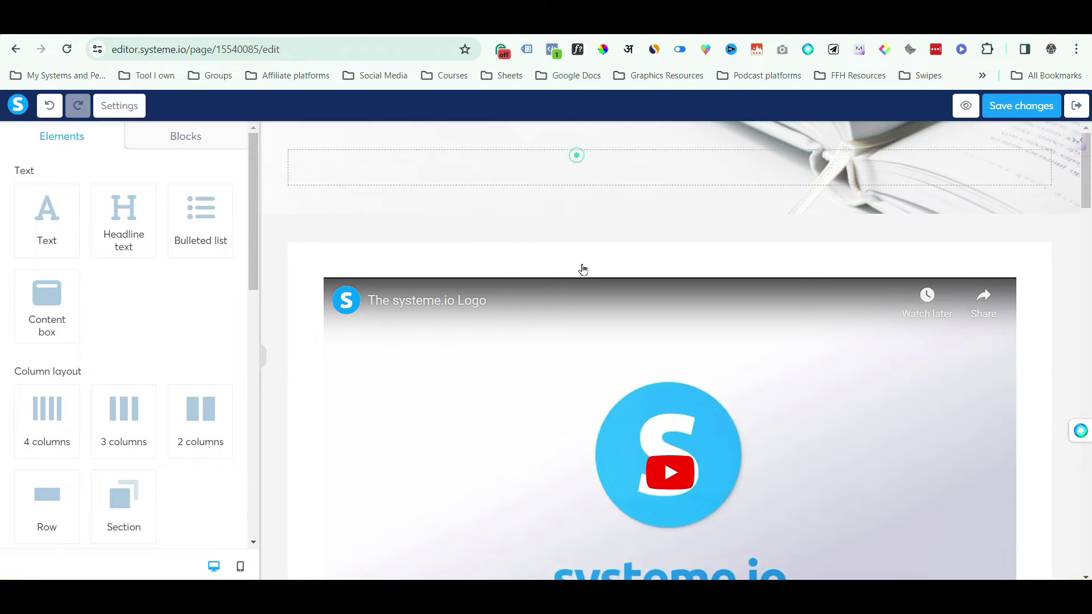
left_click(627, 141)
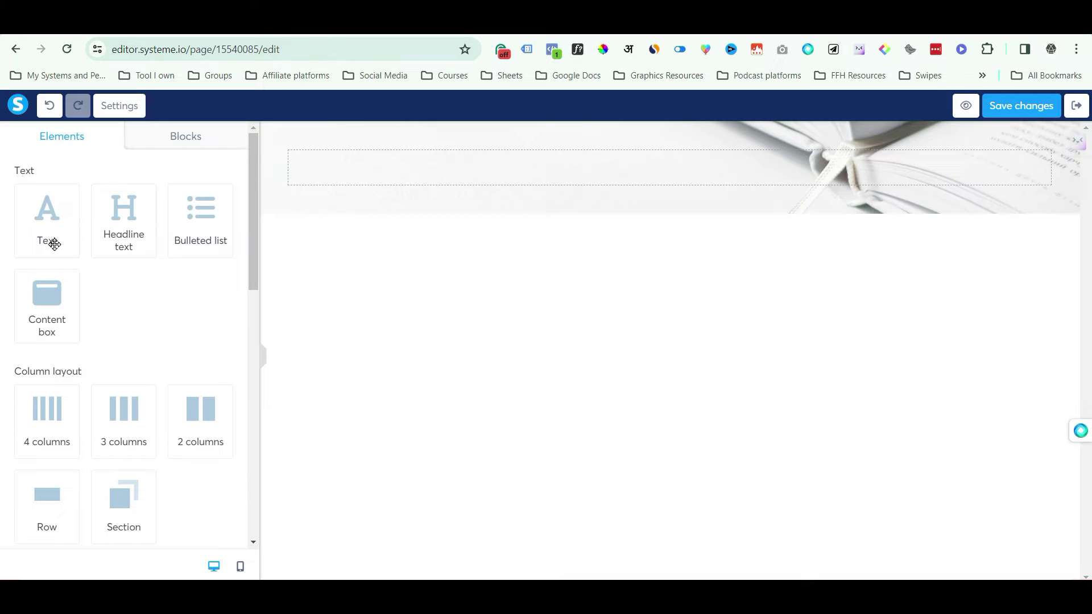
- Add a Text element to the header section's empty row and clear its placeholder text
left_click_drag(54, 243, 546, 170)
double_click(618, 168)
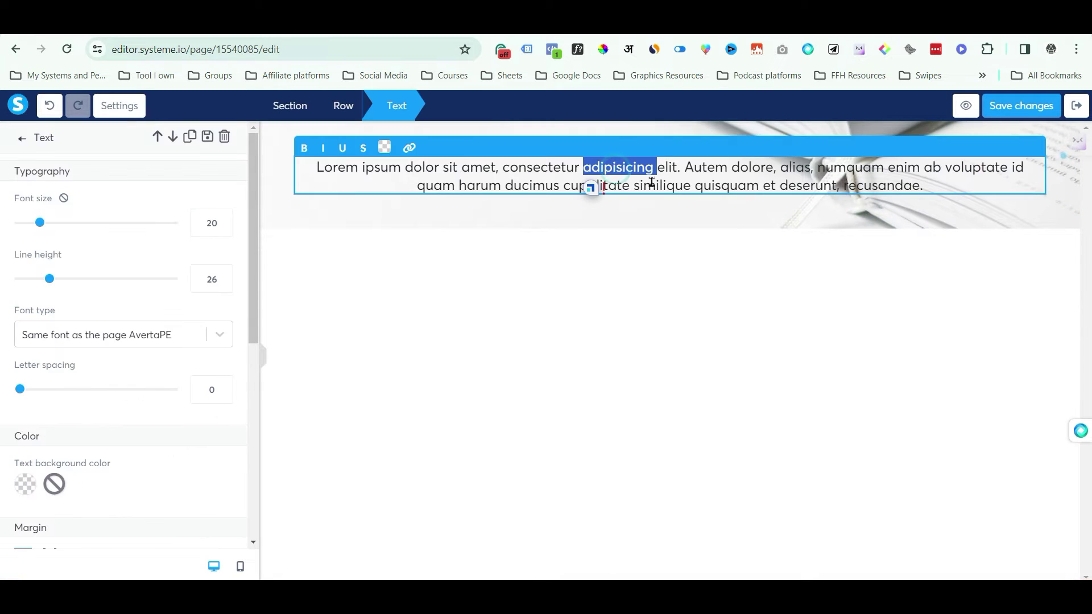
left_click(684, 187)
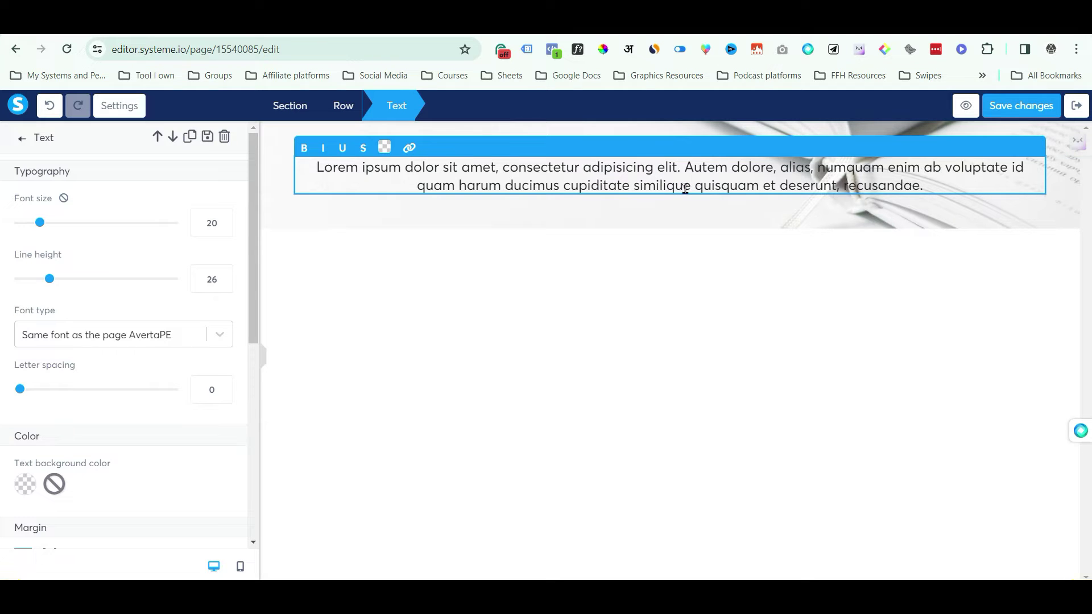
key("ctrl+a")
key("BackSpace")
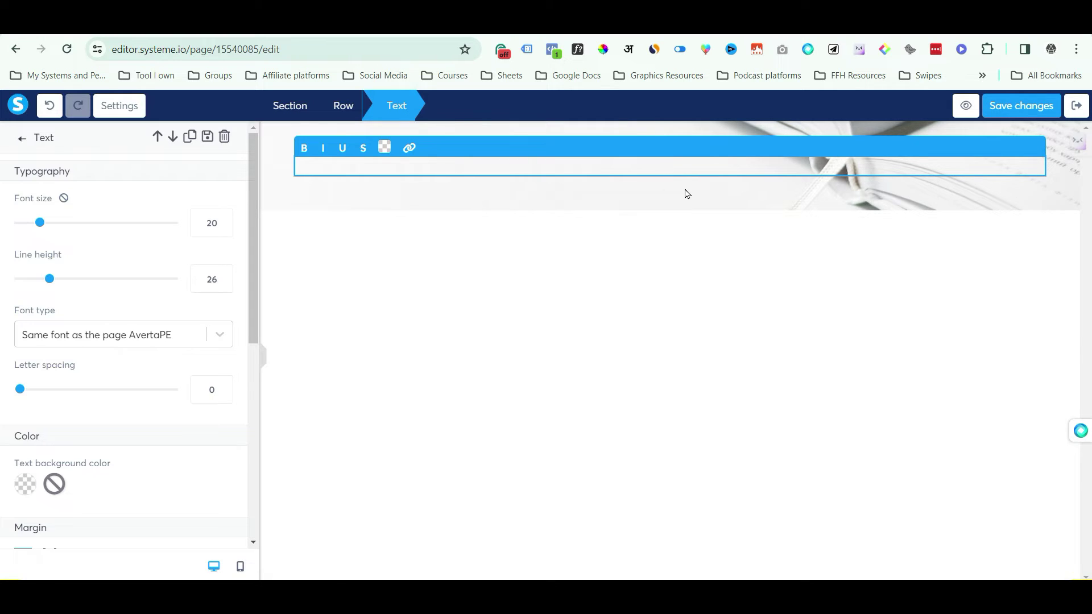
- Write "Here is your 100-days story prompts" in the text element, followed by a new line
type("s your 1-")
key("BackSpace")
type("00-days ")
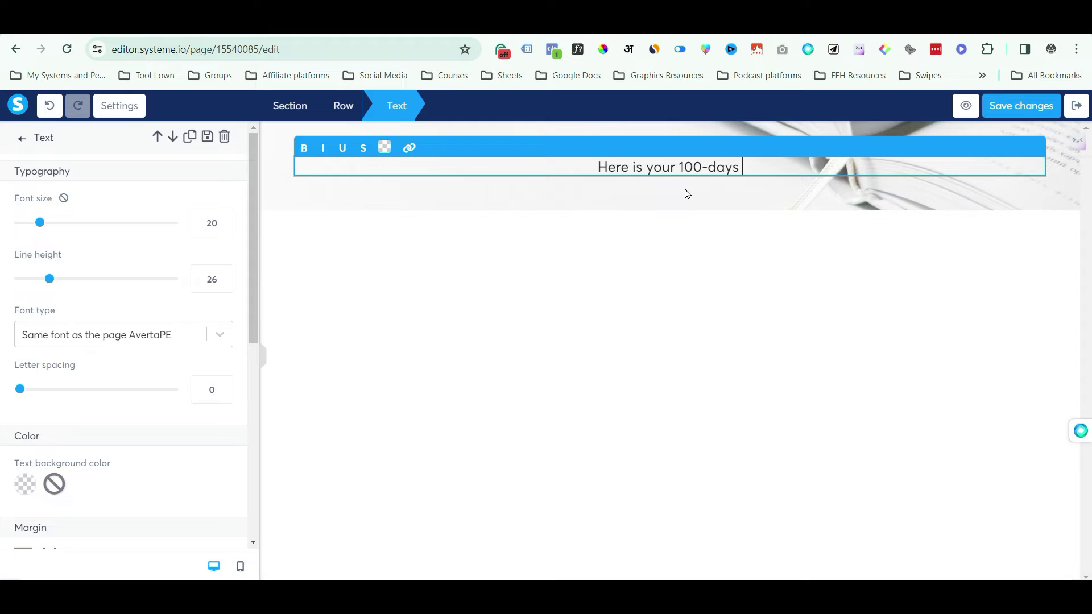
type("story")
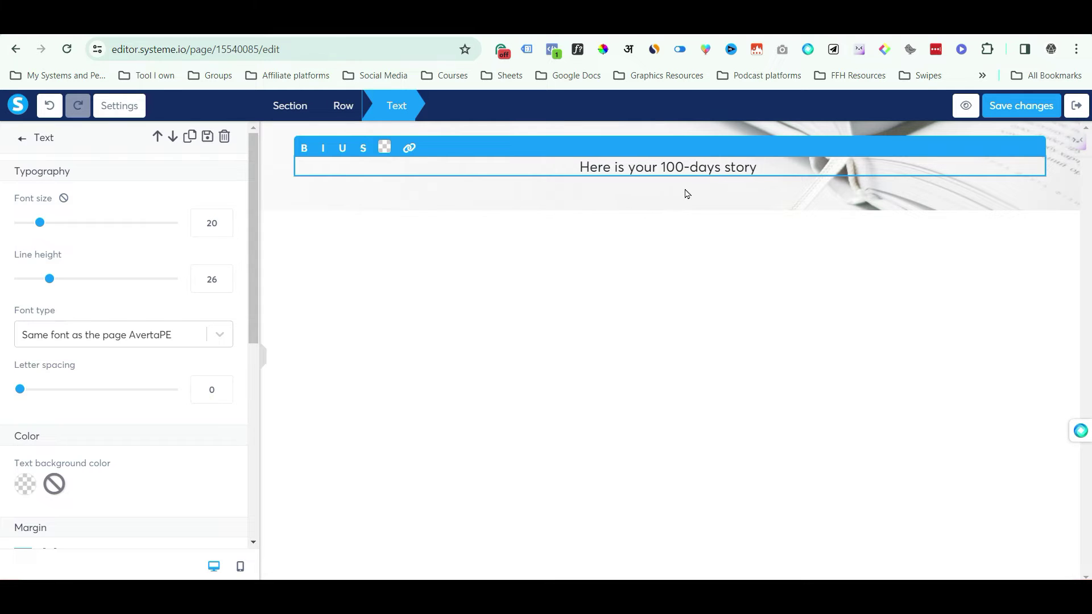
type(" prmpts")
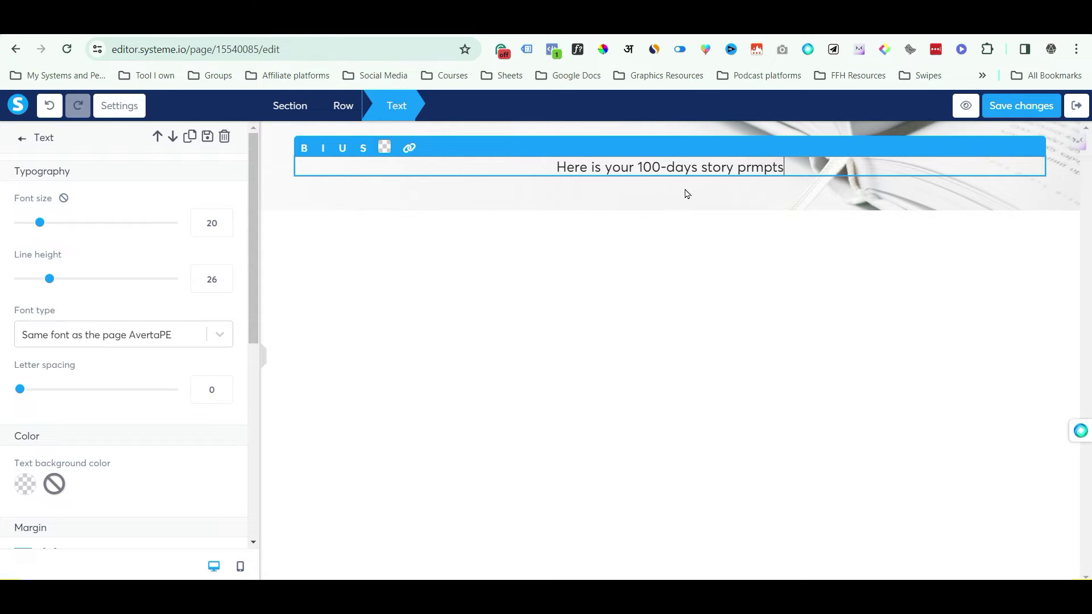
key("BackSpace")
key("BackSpace")
key("BackSpace")
key("BackSpace")
type("ompts")
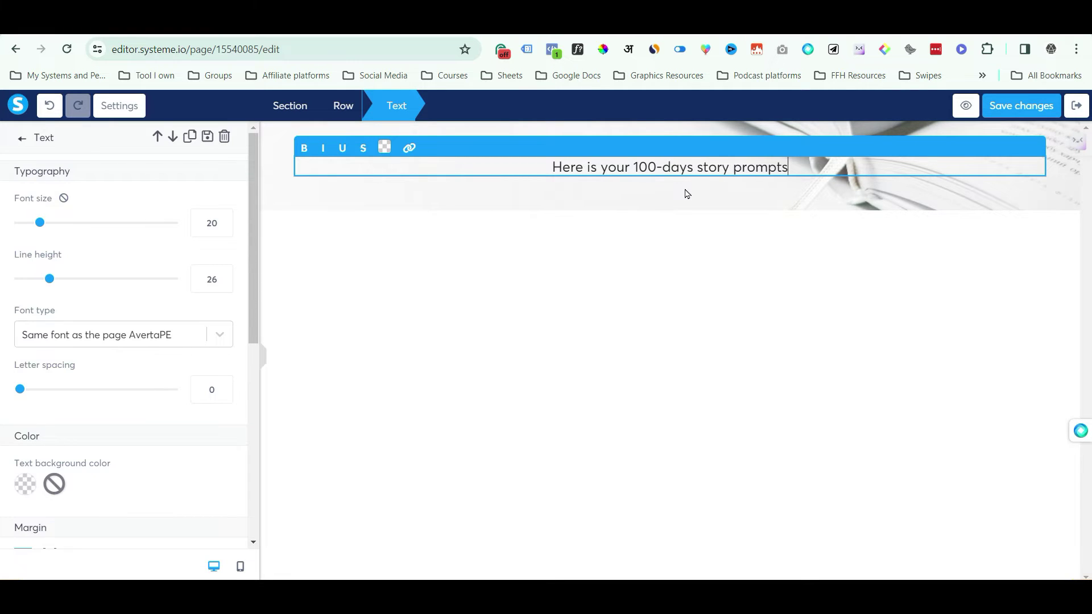
key("Return")
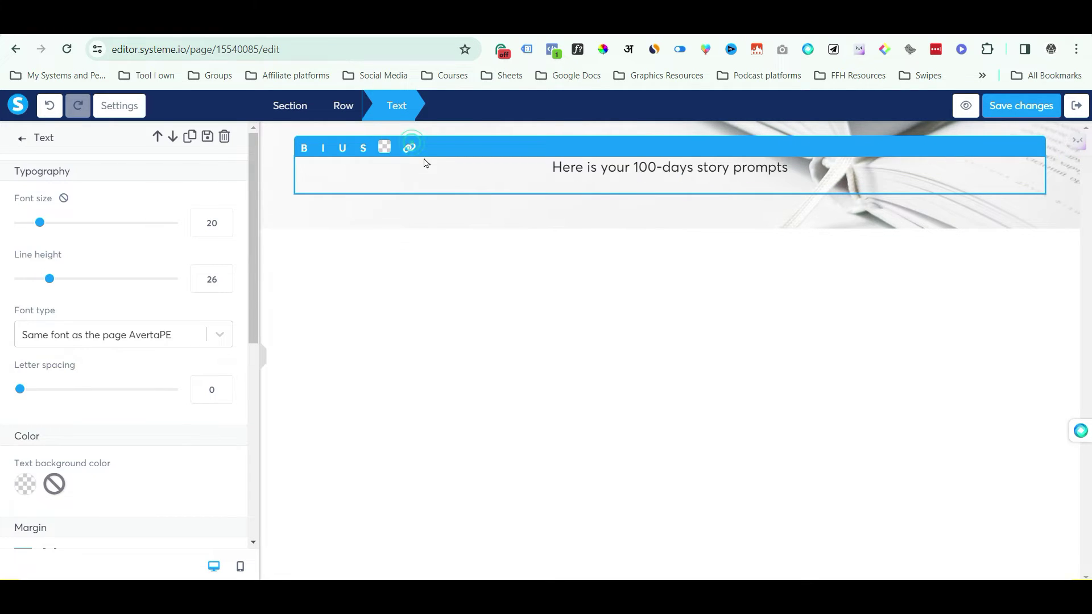
- Turn the word "Here" into a link, leaving its URL empty, and deselect the text element
left_click(405, 147)
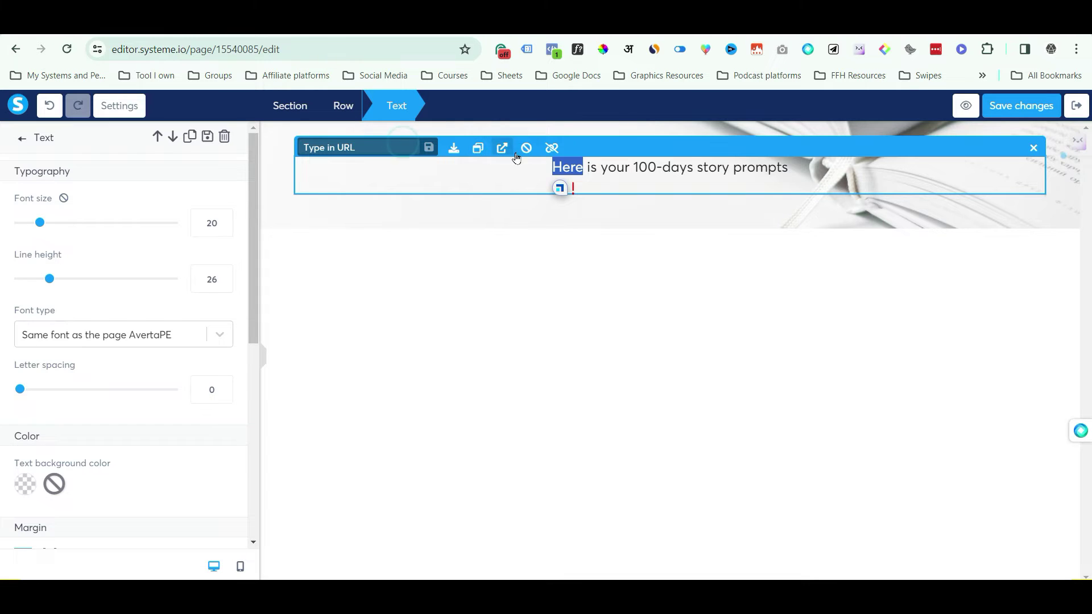
left_click(400, 142)
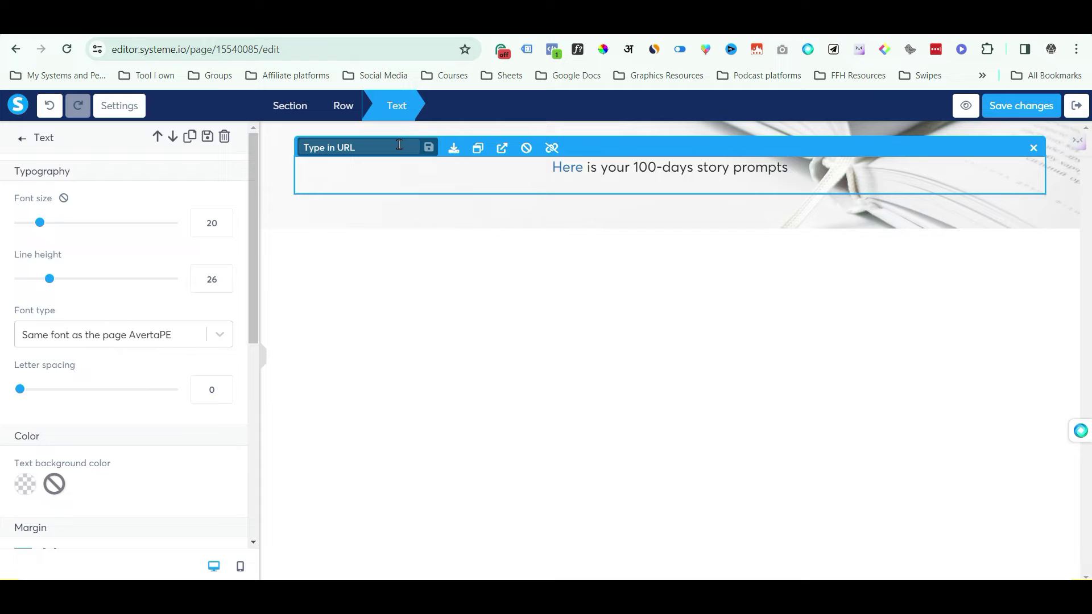
left_click(463, 242)
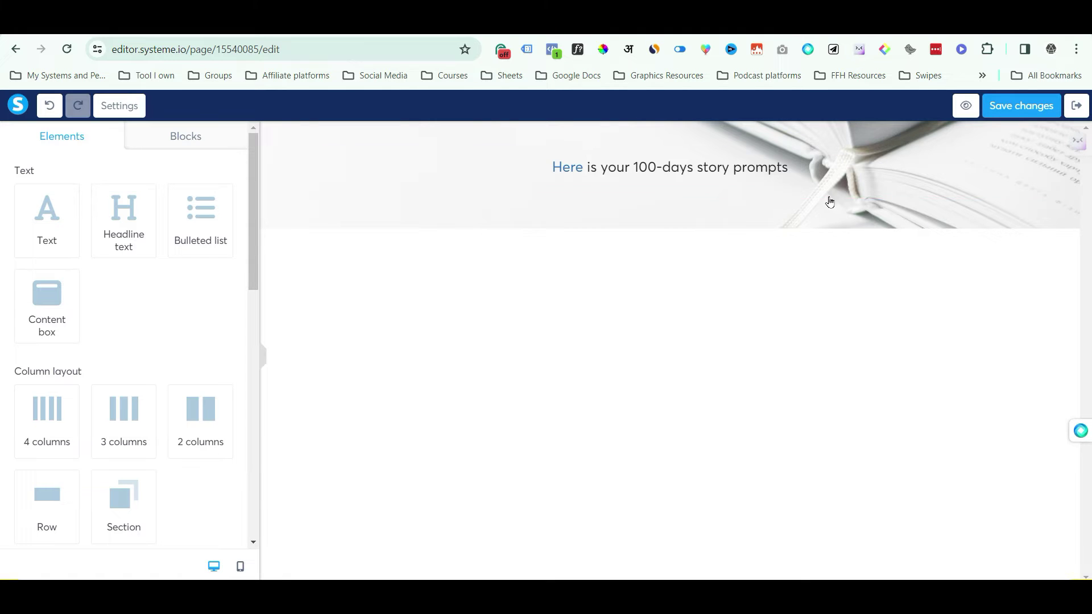
- Save the lecture page, exit the page editor and collapse the 100 Days Story Prompt module in the course curriculum
left_click(1015, 107)
left_click(1076, 106)
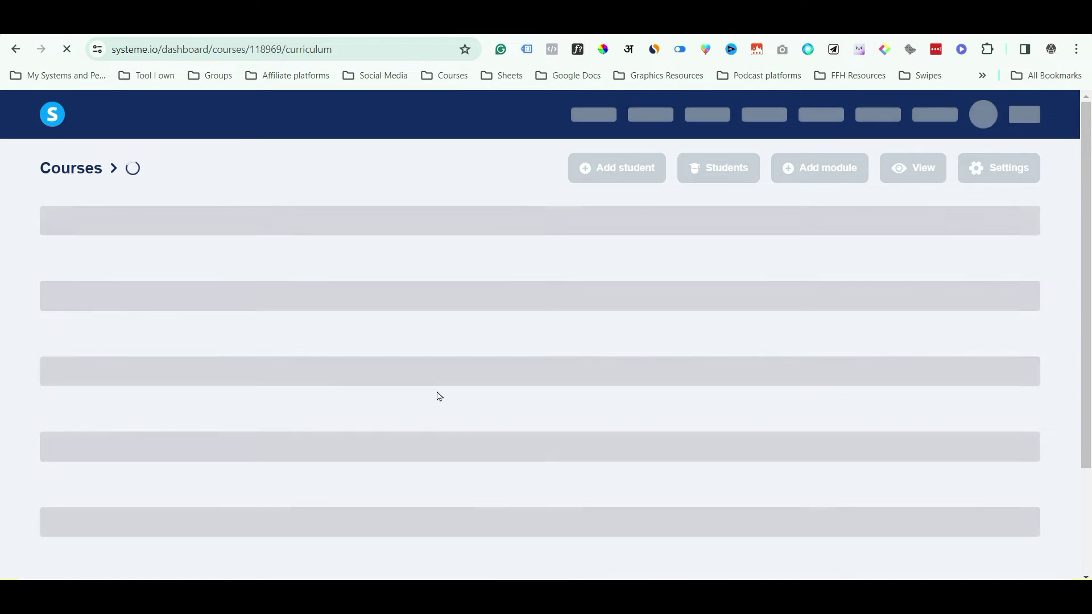
scroll(439, 396, "down", 3)
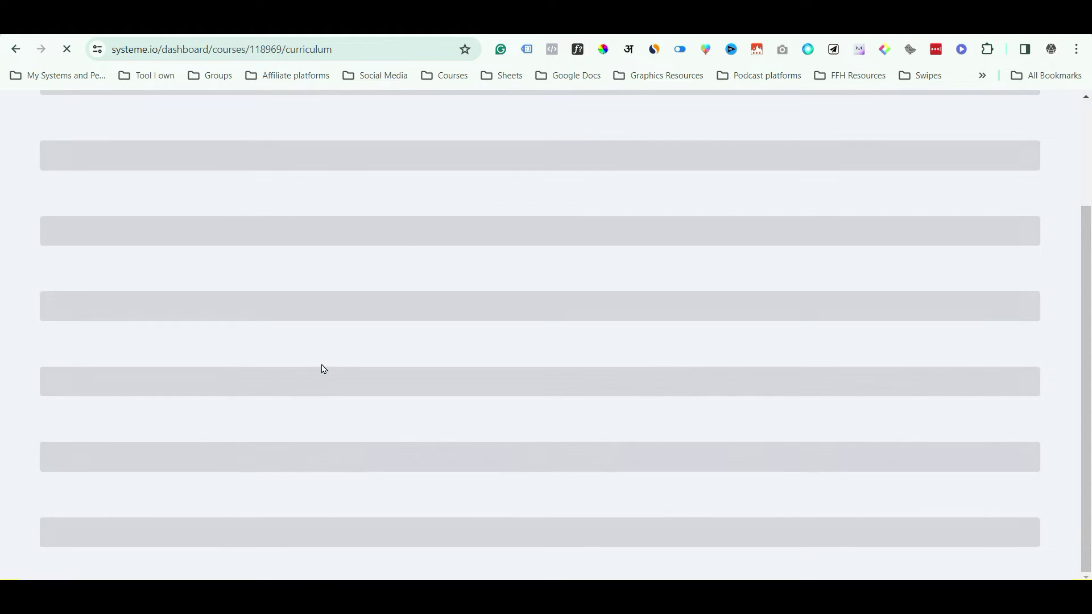
scroll(284, 472, "down", 2)
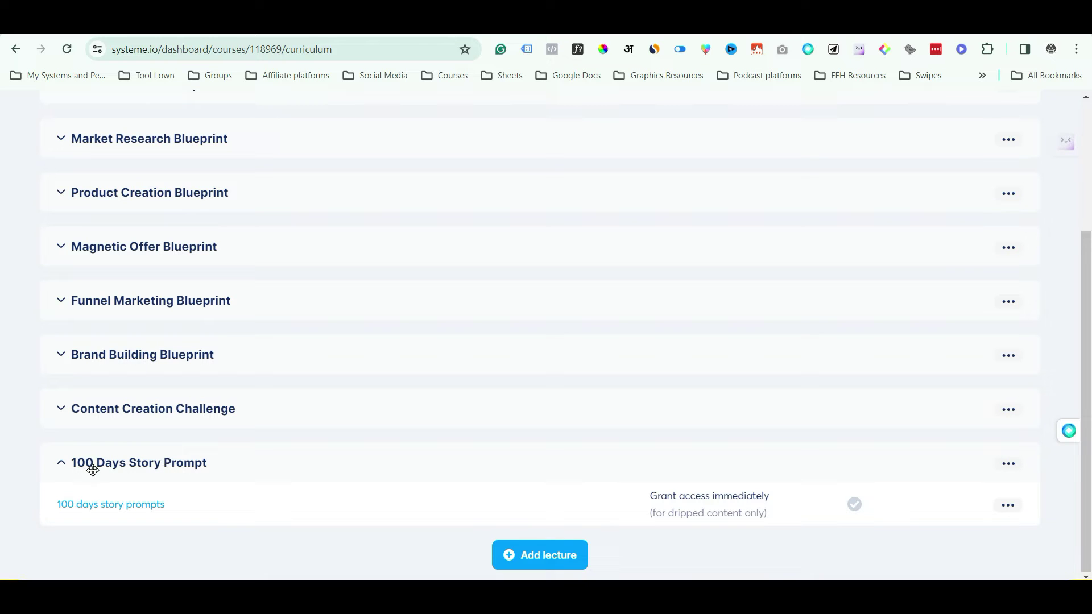
left_click(62, 464)
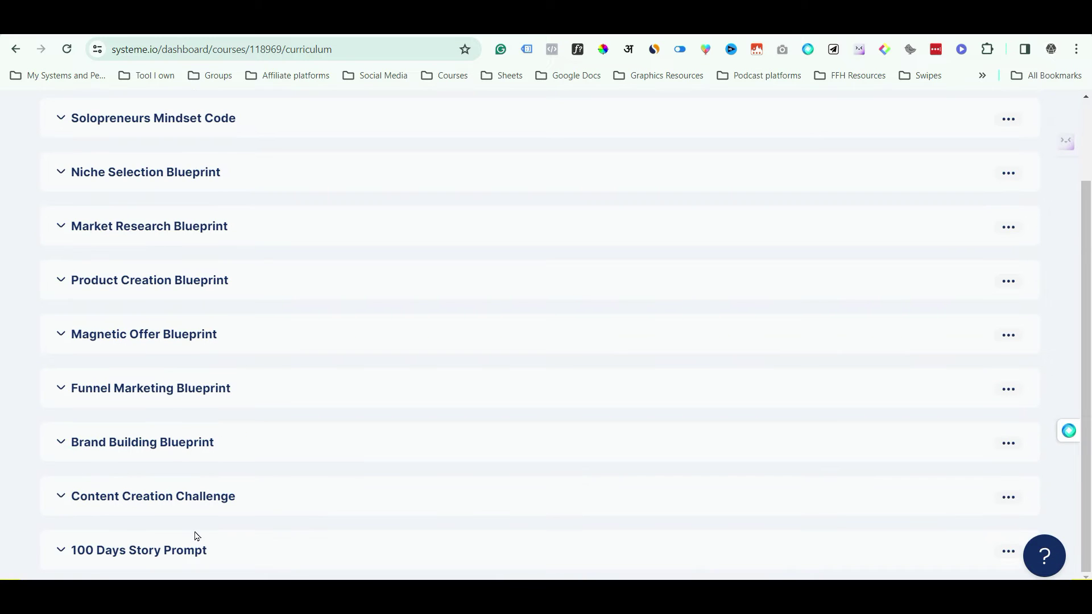
scroll(256, 495, "up", 2)
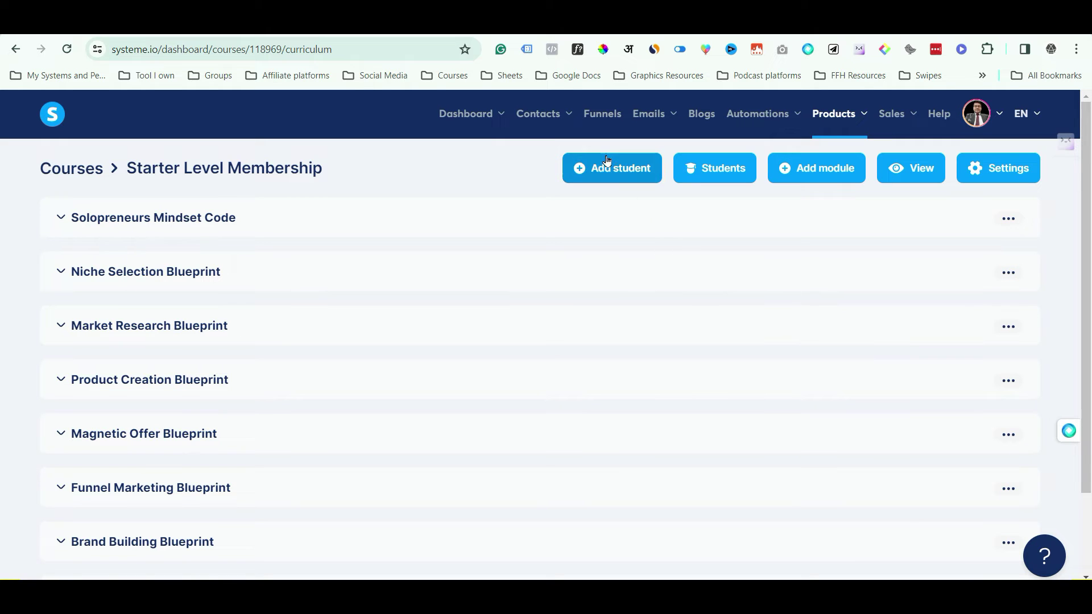
- Open the Freedom Funnels Blueprint funnel and look over its order form step's configuration
left_click(599, 116)
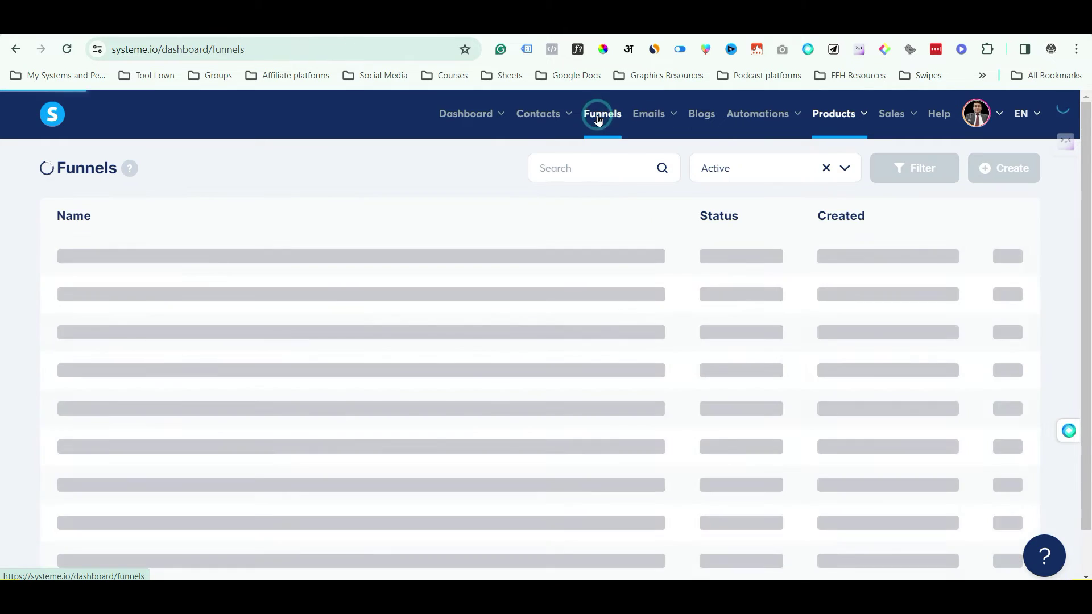
scroll(289, 324, "down", 2)
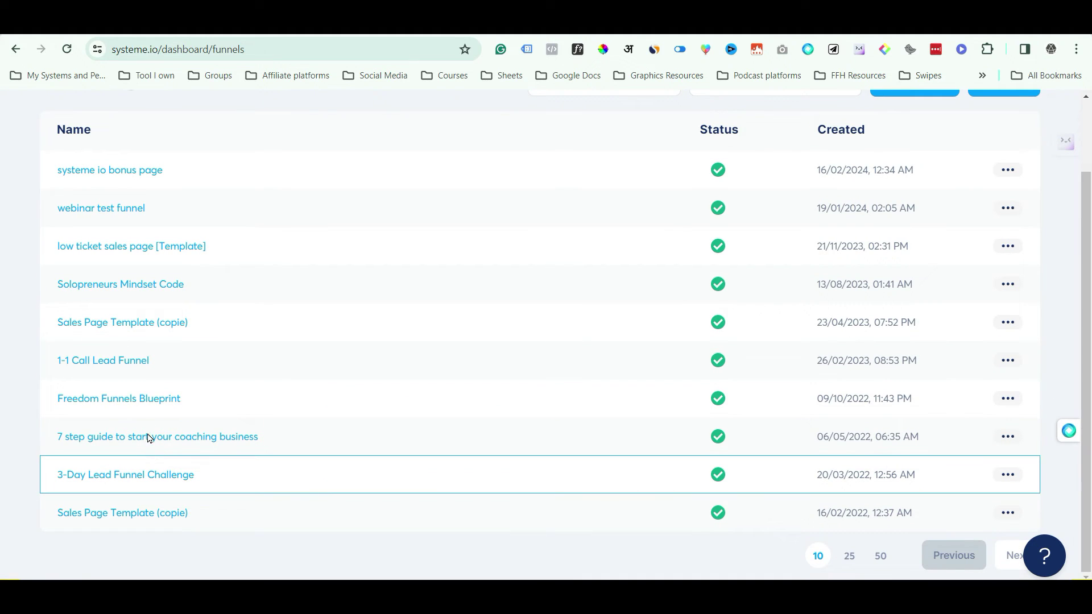
left_click(149, 407)
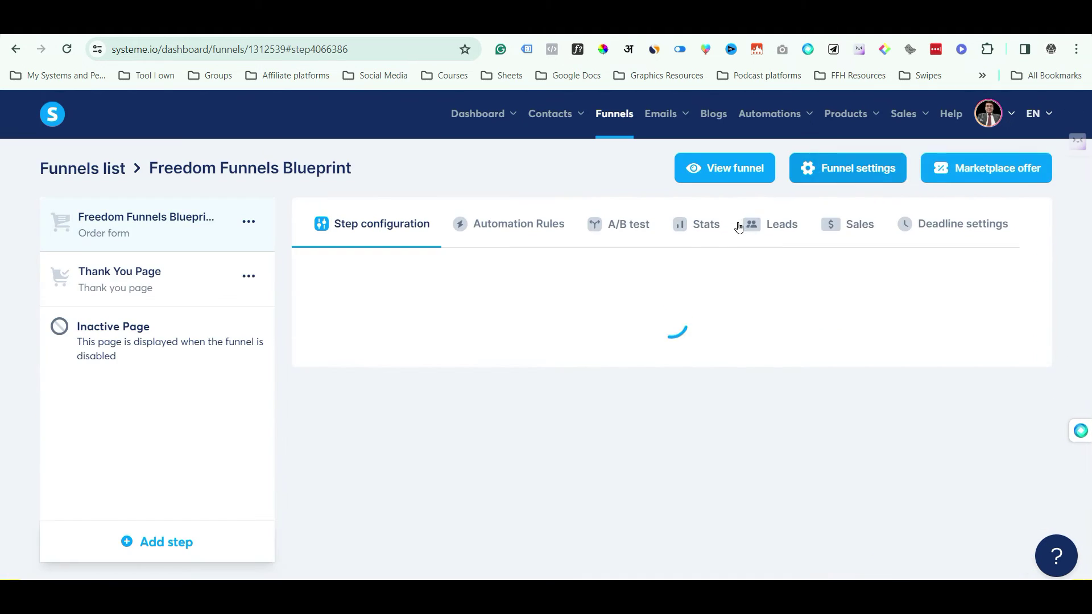
scroll(763, 262, "down", 5)
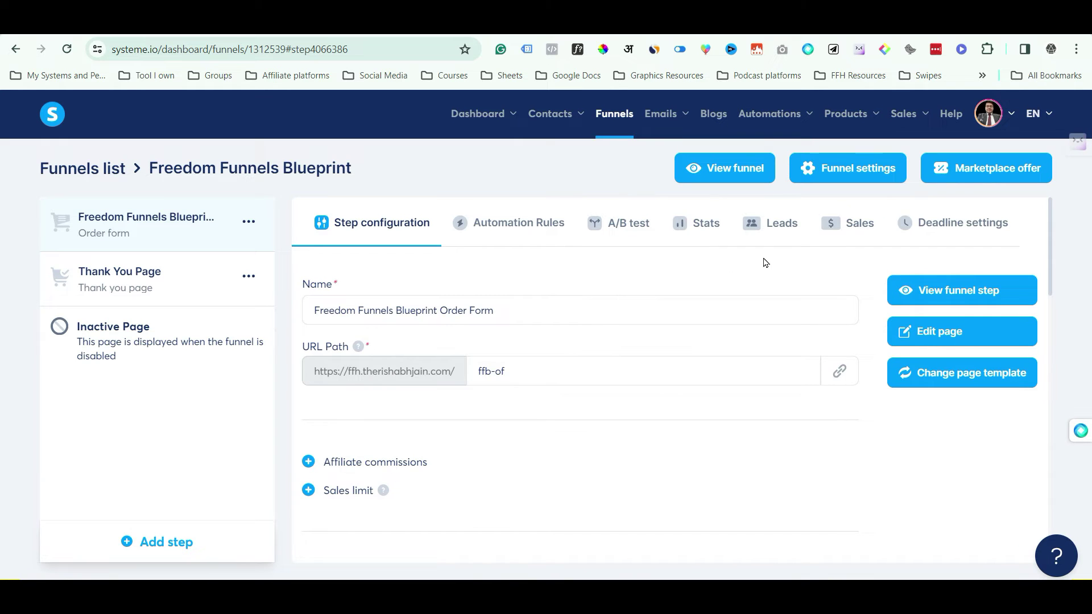
scroll(765, 281, "down", 2)
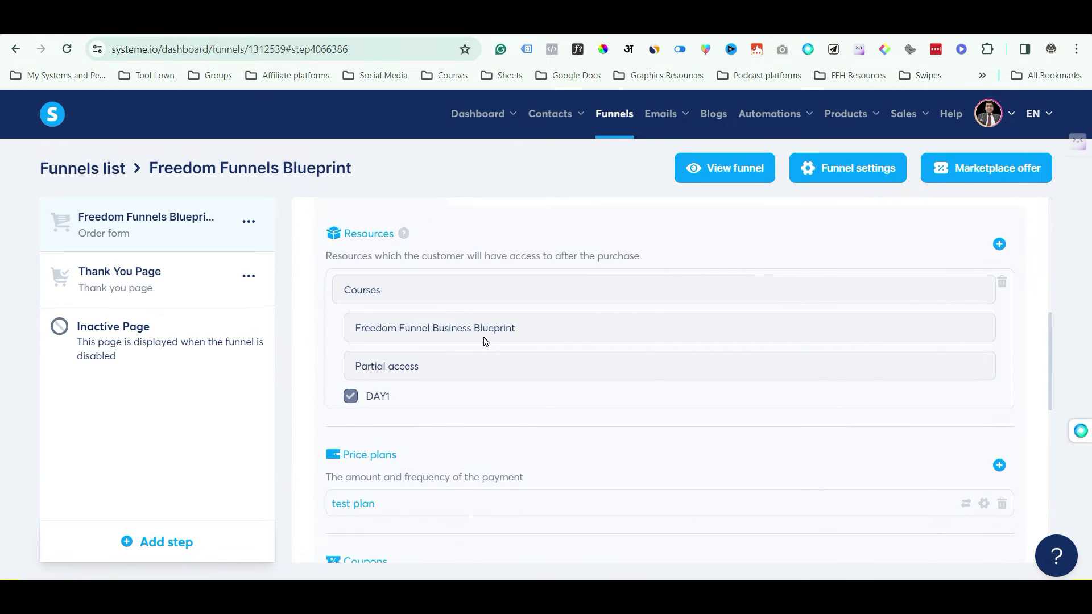
scroll(485, 341, "up", 7)
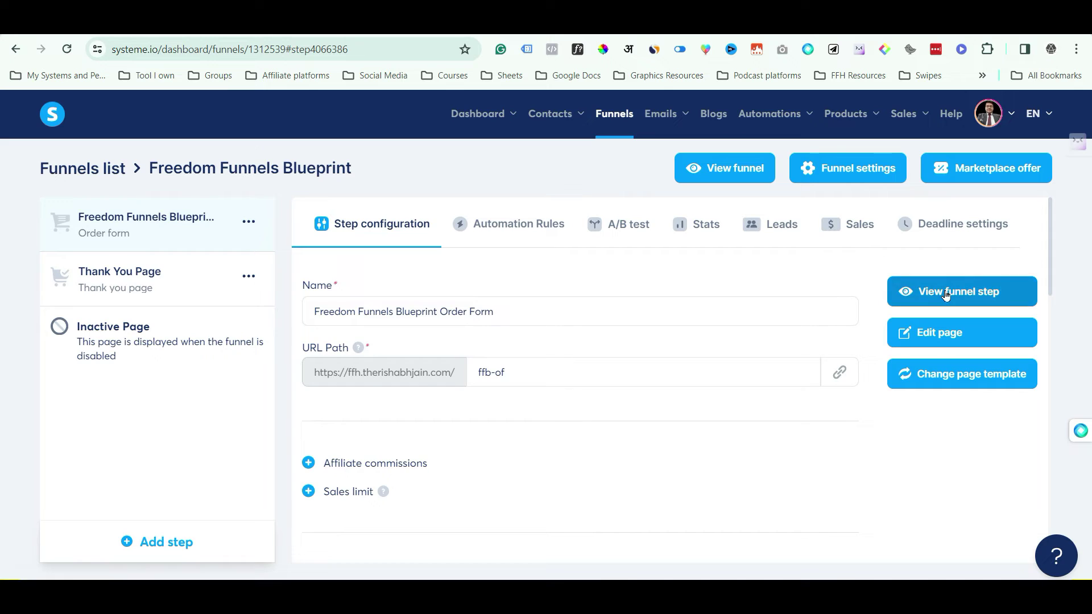
- View the live order form page and examine its payment details and order bump offer
left_click(921, 291)
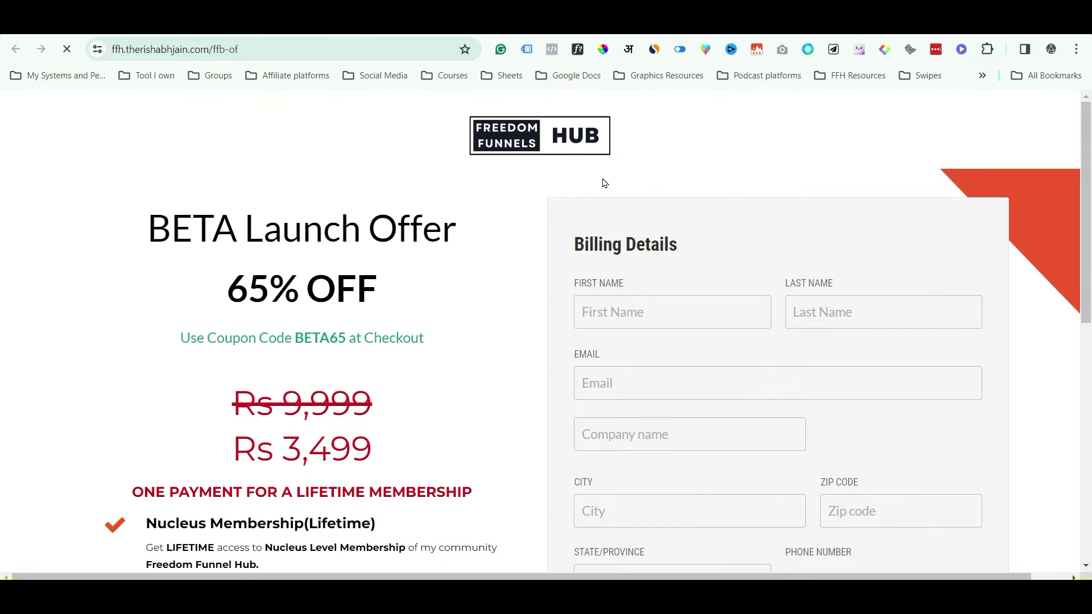
scroll(219, 203, "down", 2)
scroll(337, 194, "up", 2)
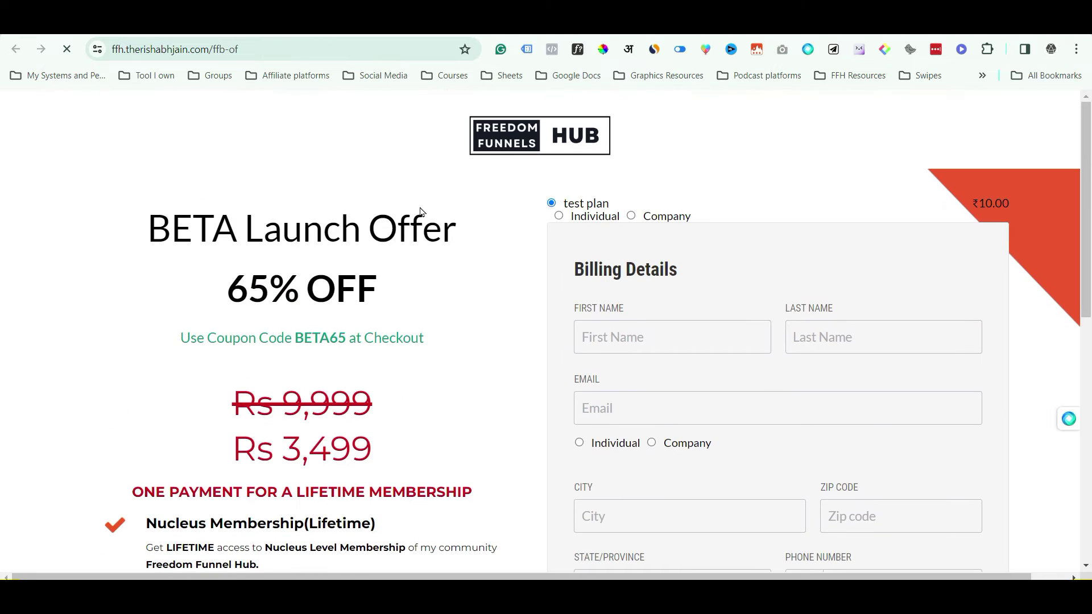
scroll(643, 290, "down", 5)
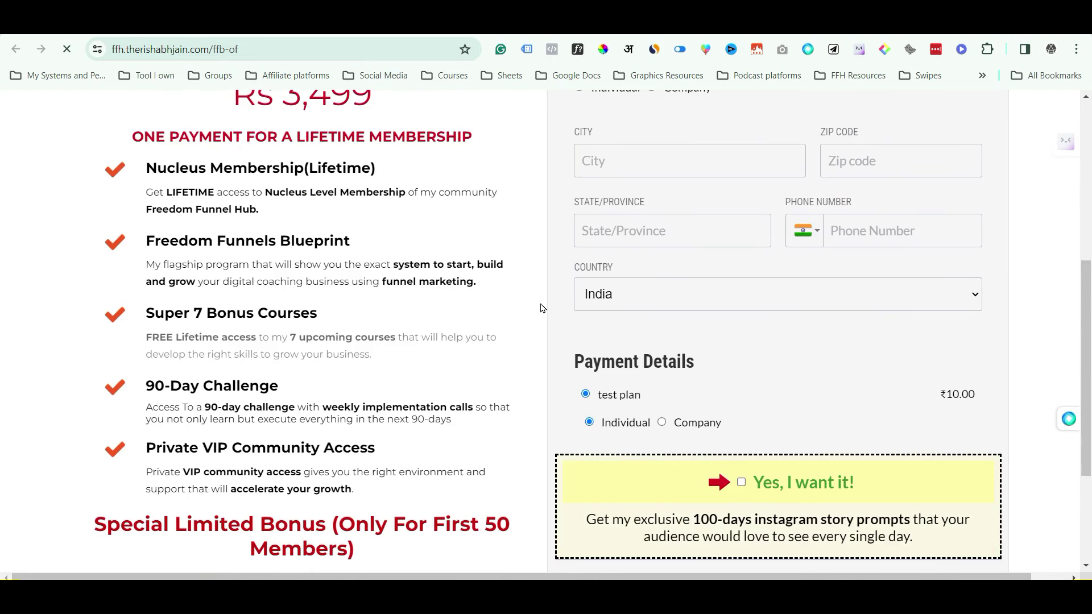
scroll(544, 308, "down", 3)
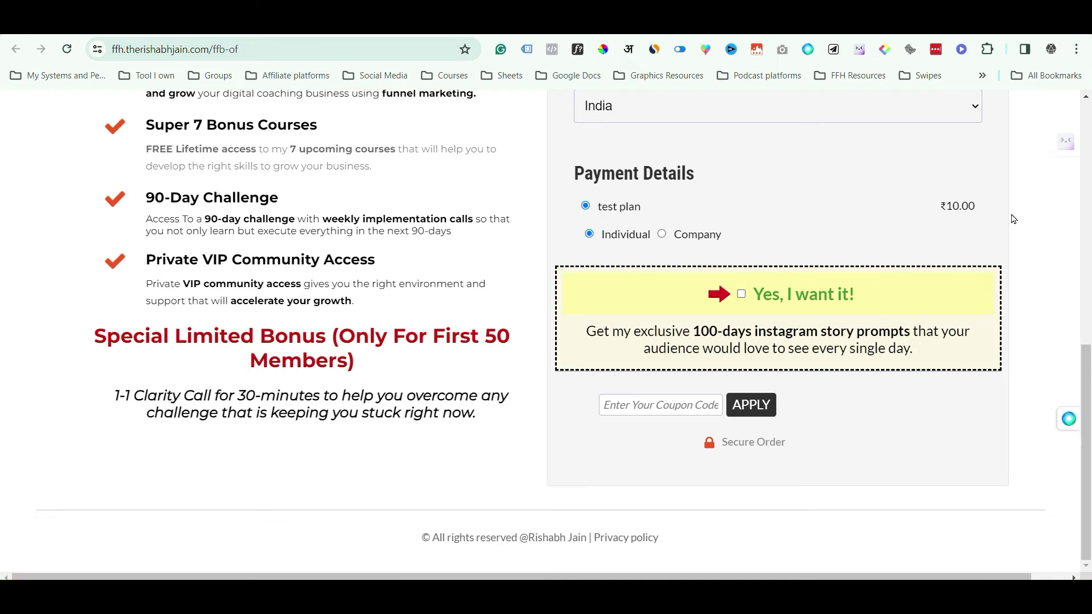
scroll(741, 284, "up", 10)
scroll(739, 273, "down", 5)
scroll(737, 300, "down", 5)
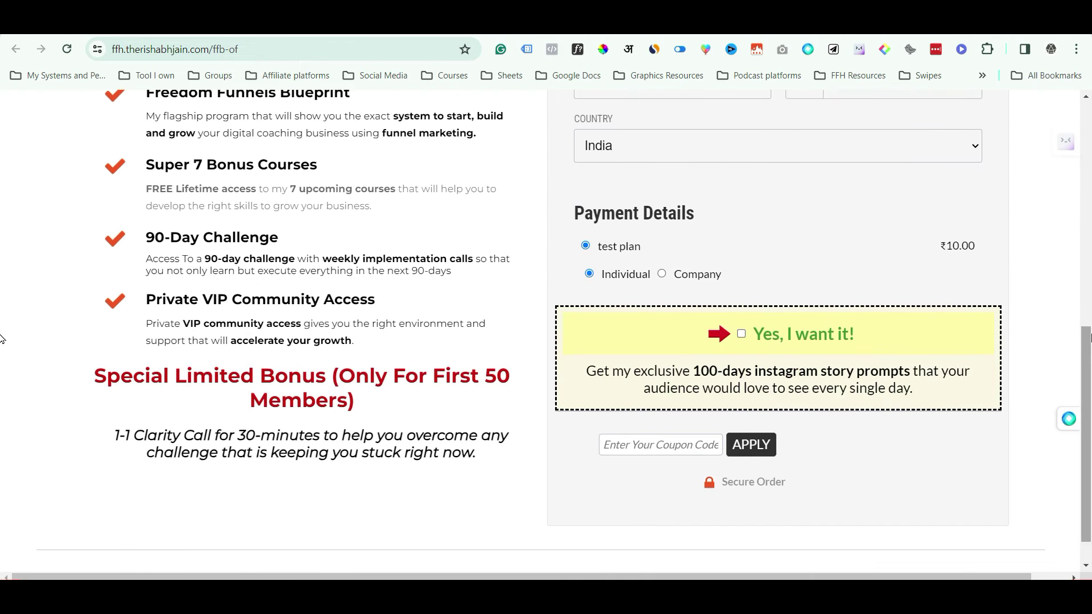
- Select the "Yes, I want it!" order bump to check the payment breakdown, and deselect it again
left_click(742, 294)
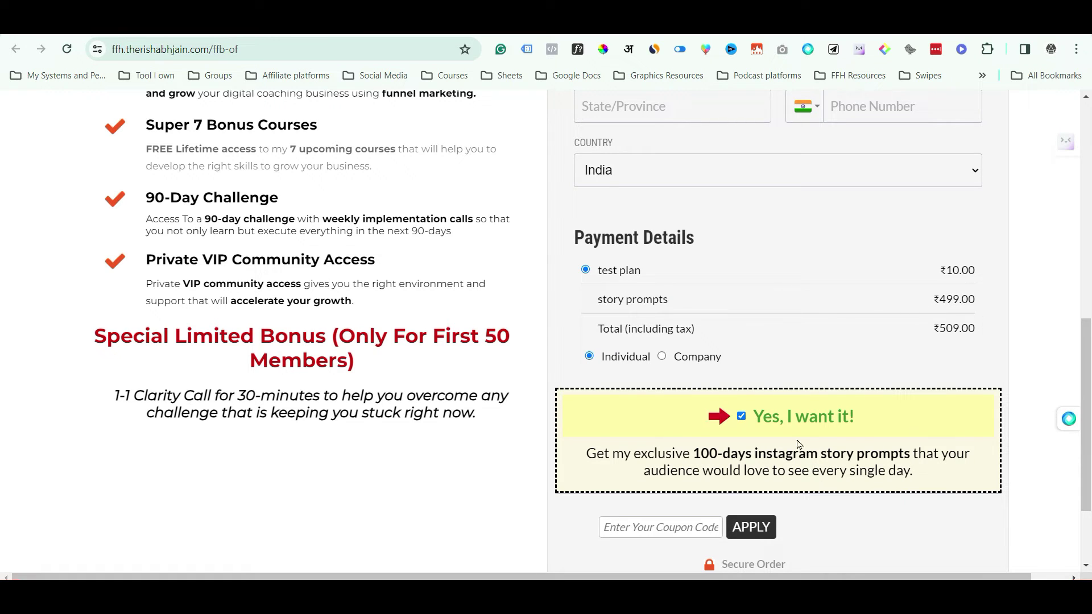
left_click(743, 418)
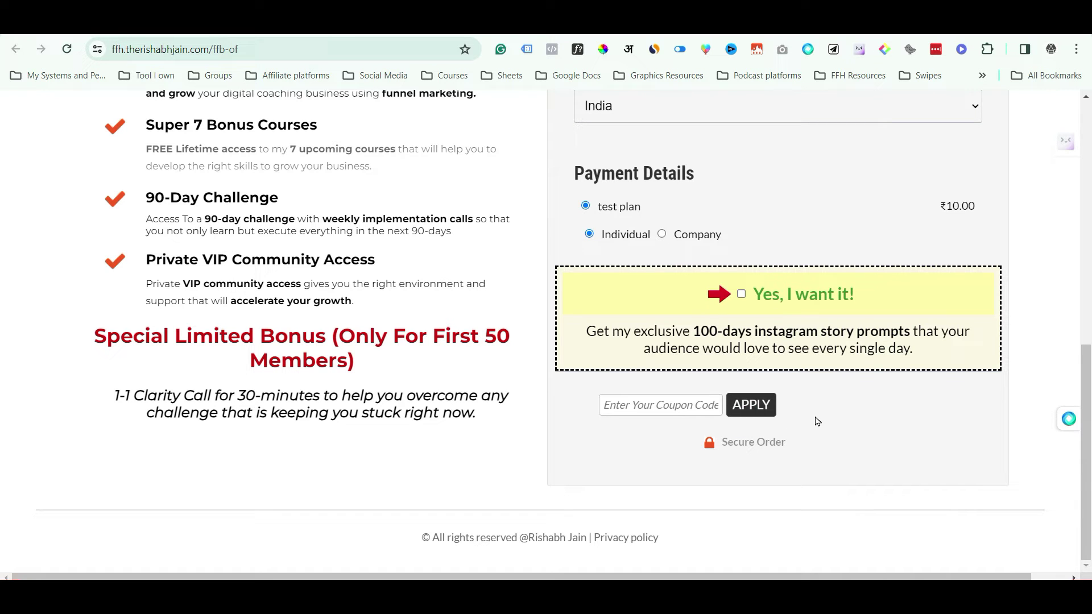
scroll(535, 373, "up", 10)
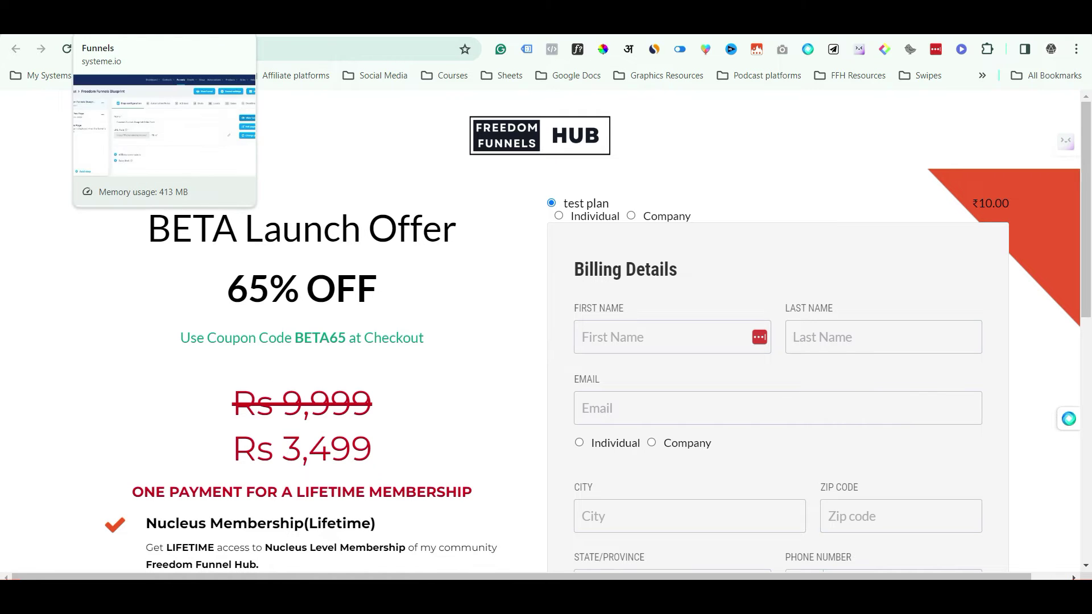
- Return to the funnel's order form configuration and delete its existing order bump
left_click(118, 22)
scroll(453, 483, "down", 10)
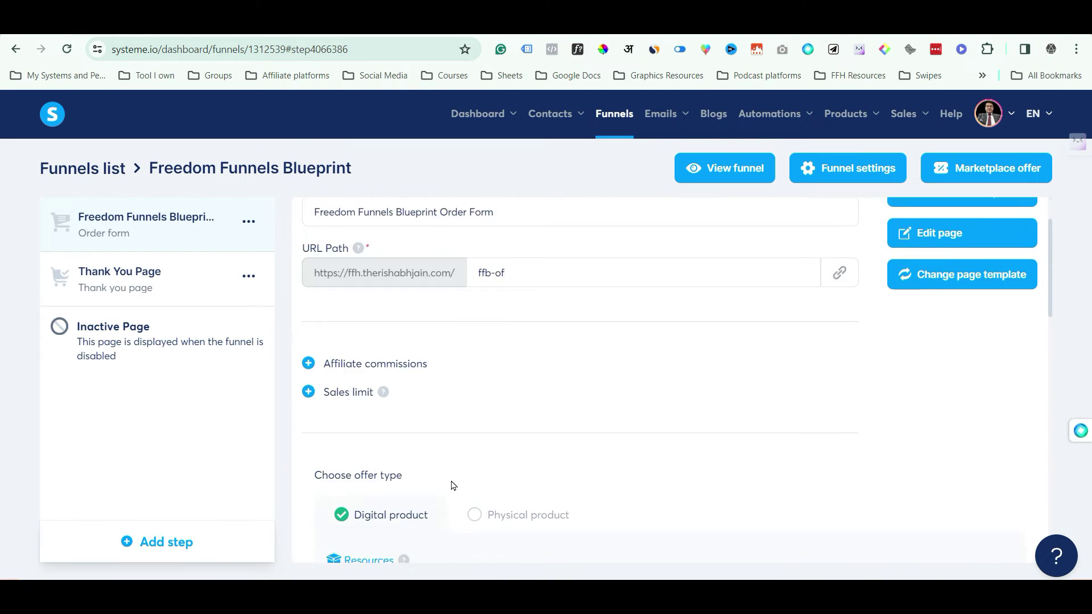
scroll(458, 439, "down", 5)
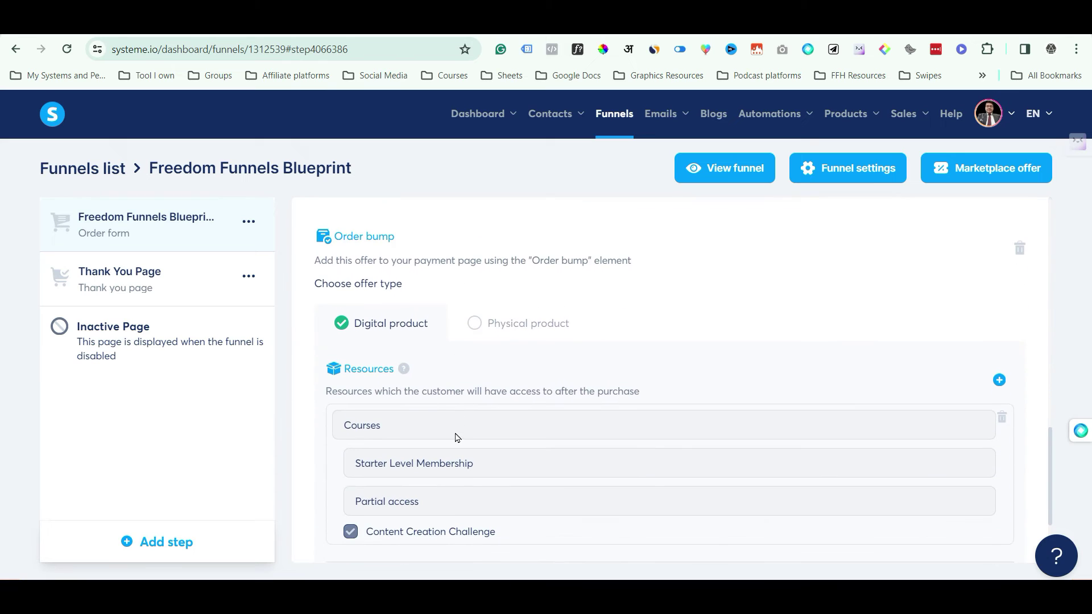
left_click(1021, 250)
left_click(518, 378)
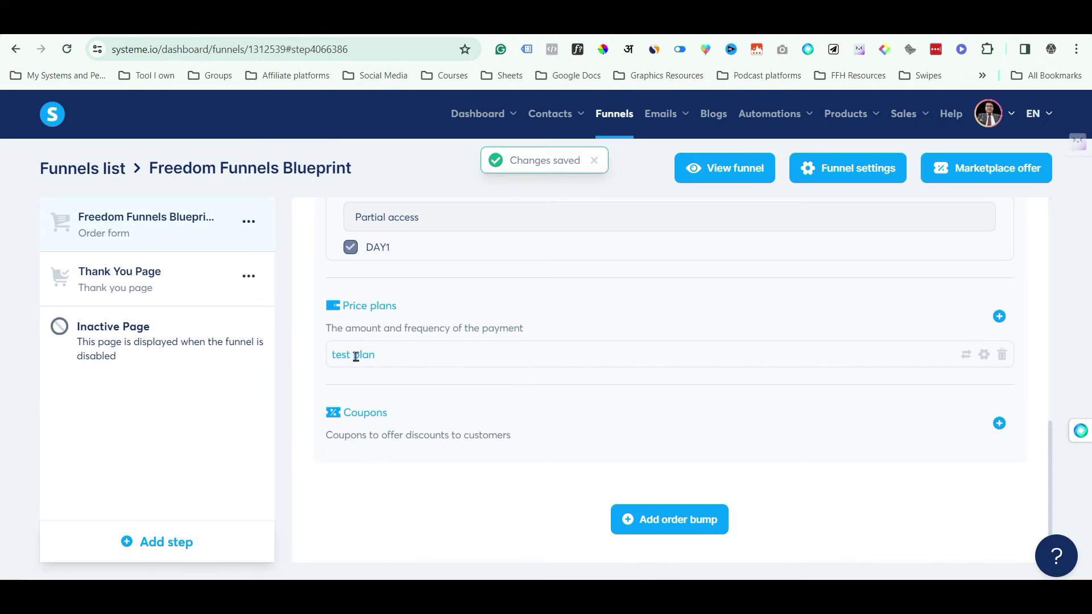
- Add a digital product order bump to the order form with the Starter Level Membership course as its resource
left_click(688, 522)
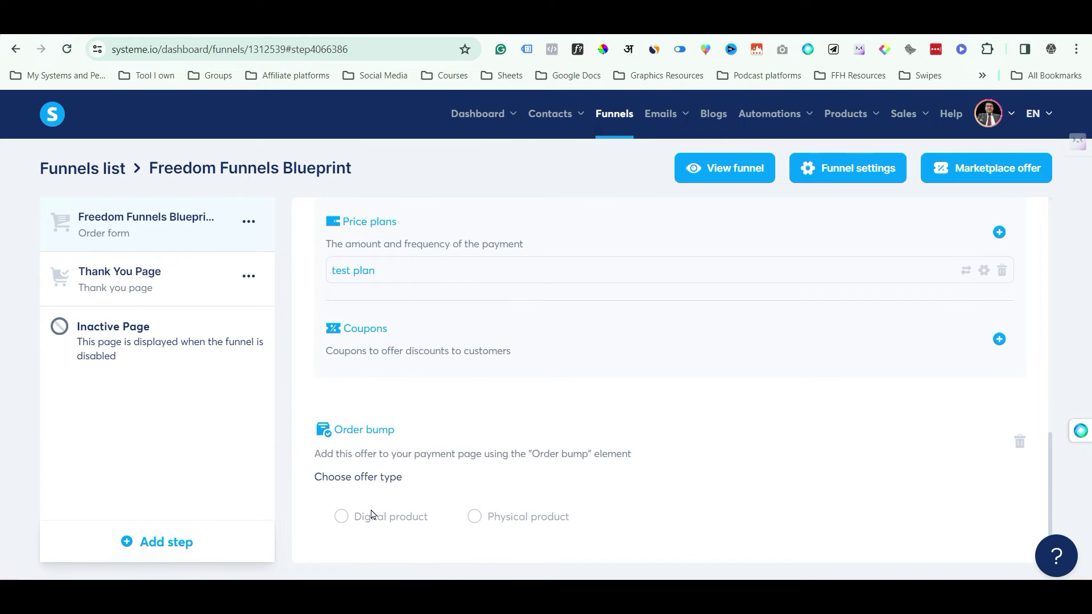
left_click(364, 516)
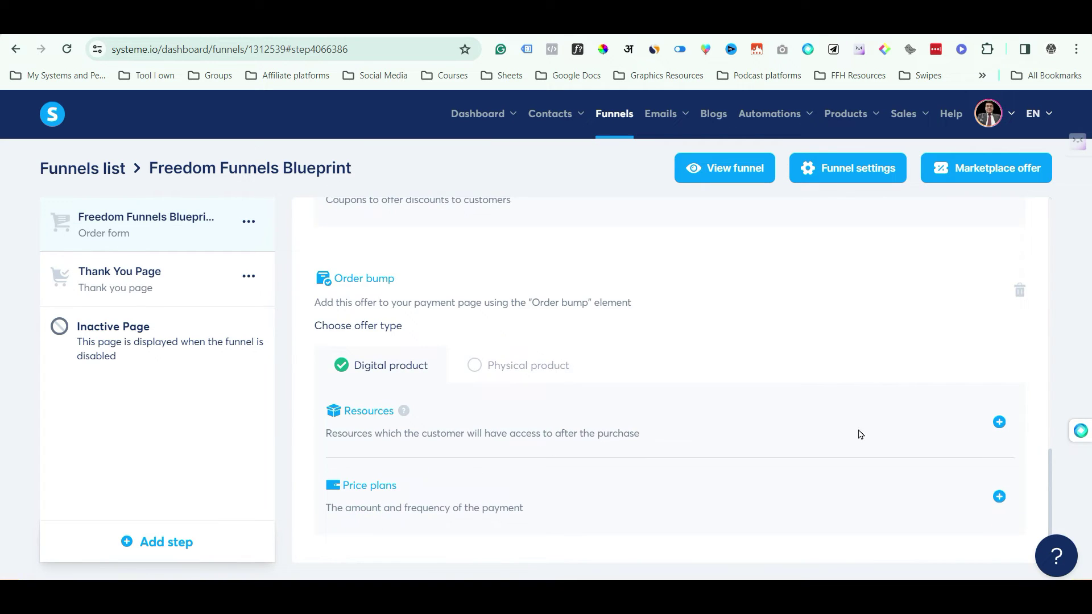
left_click(999, 421)
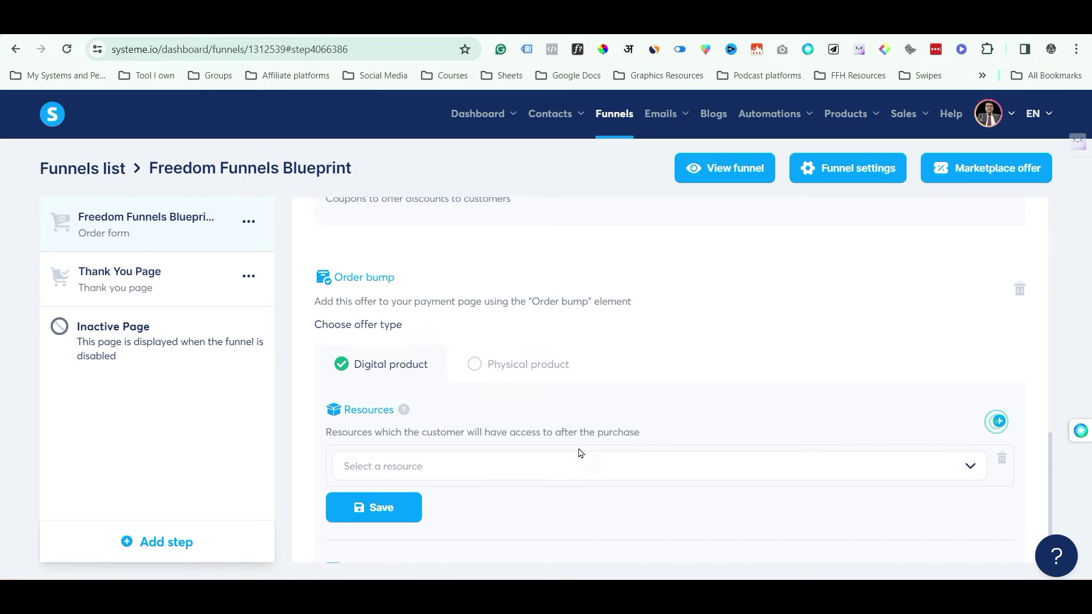
scroll(512, 409, "down", 2)
left_click(436, 382)
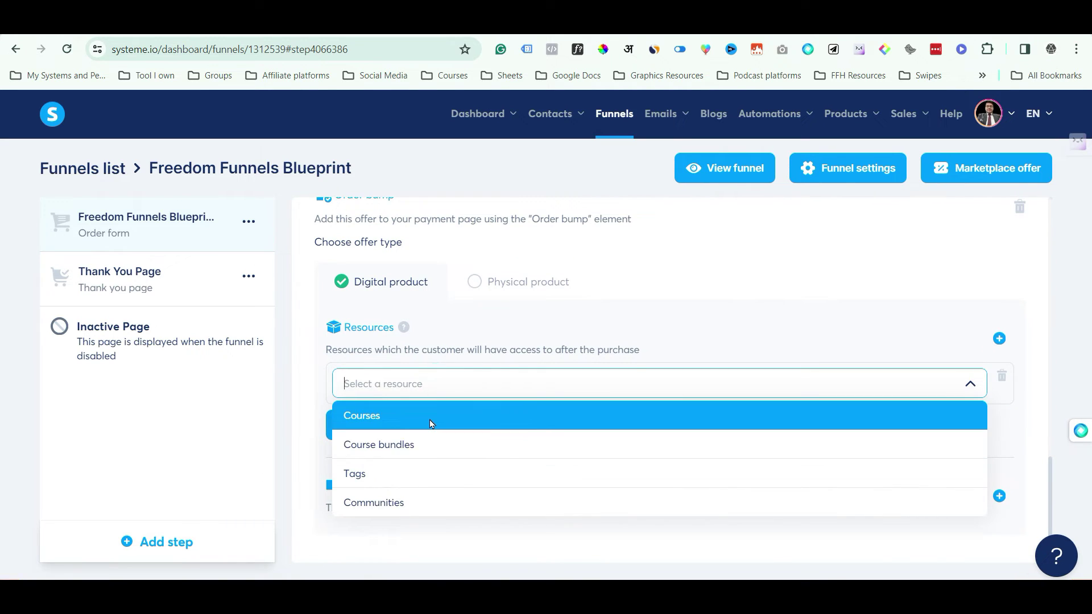
left_click(430, 418)
left_click(521, 379)
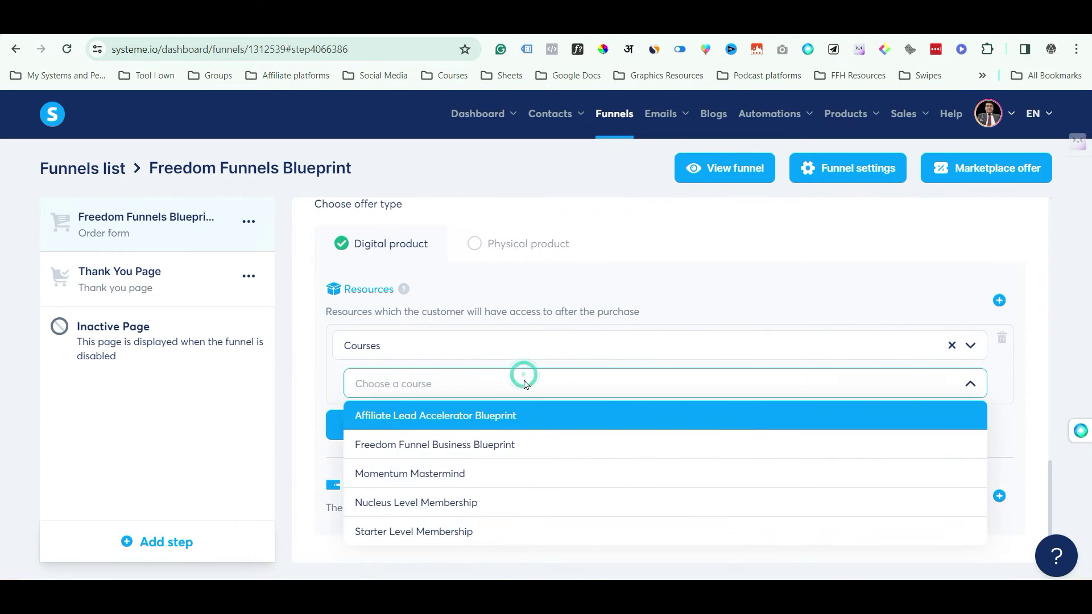
left_click(502, 534)
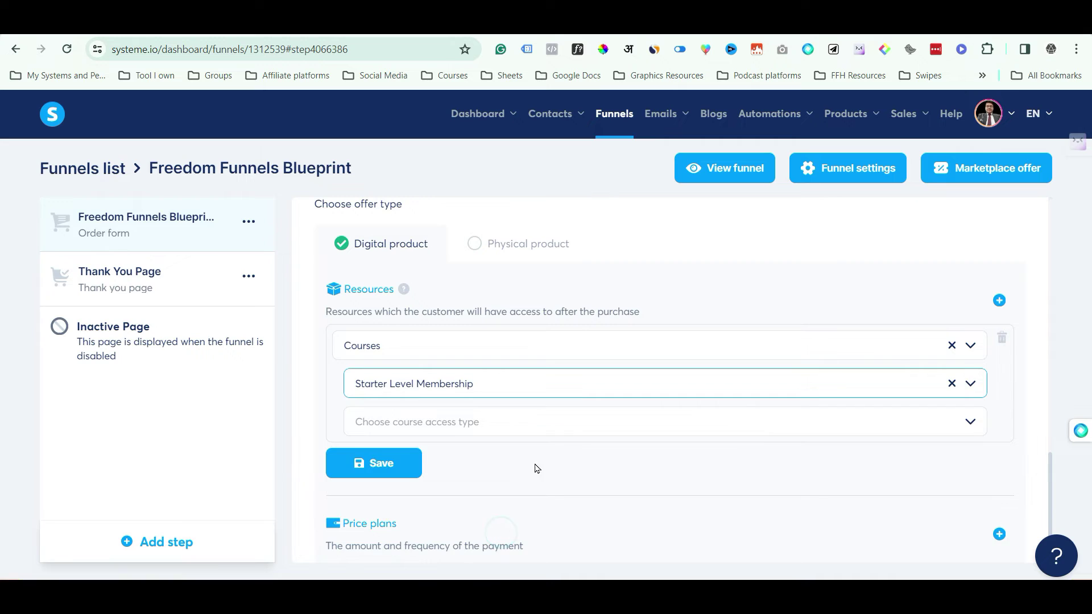
- Set the course resource to Partial access with only the 100 Days Story Prompt module selected, and save it
scroll(540, 463, "down", 1)
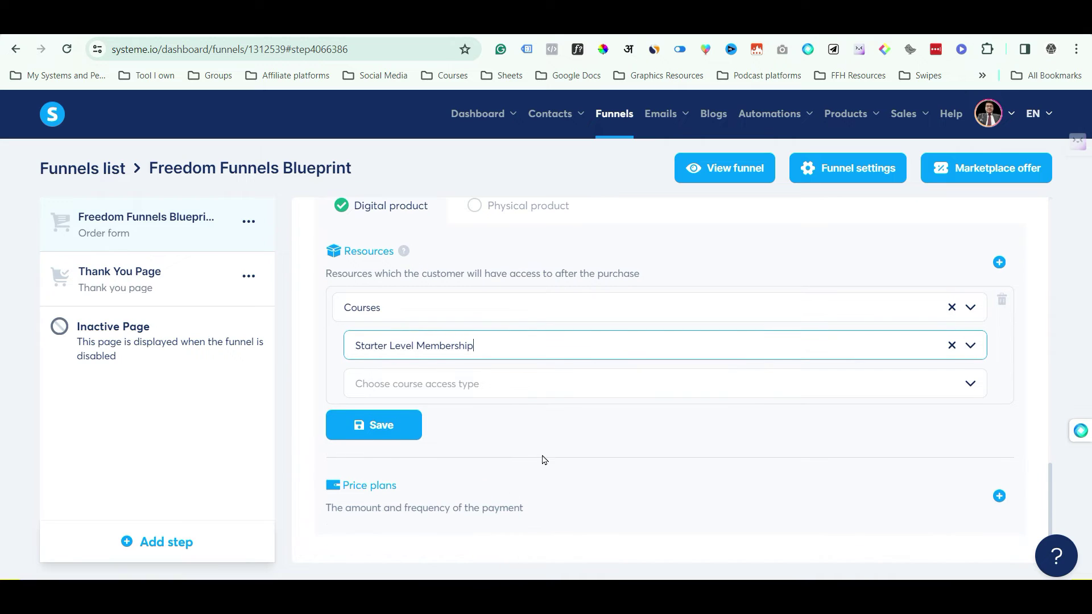
left_click(494, 390)
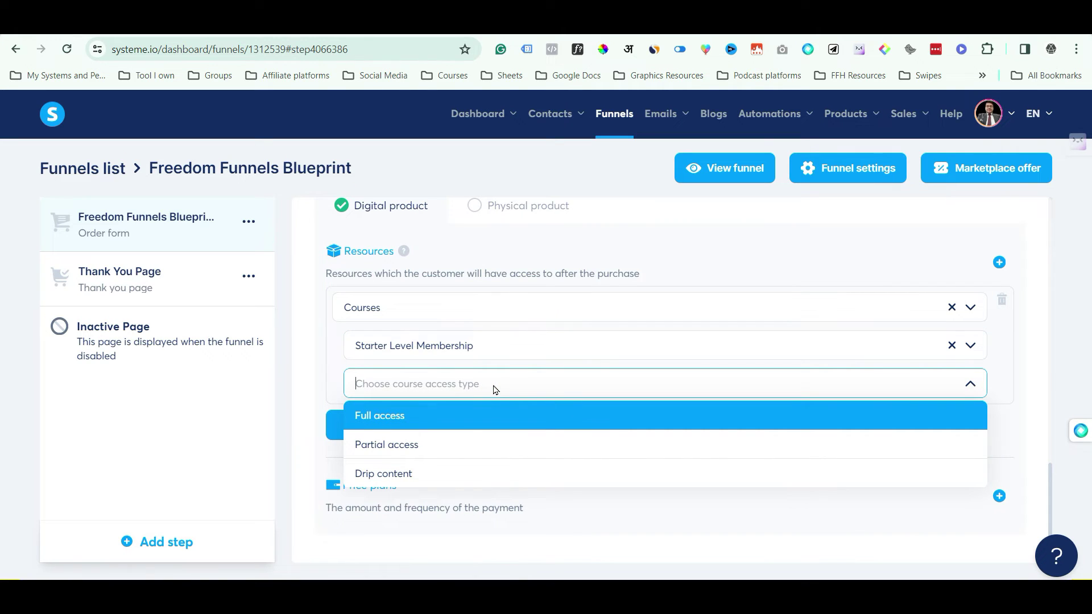
left_click(483, 446)
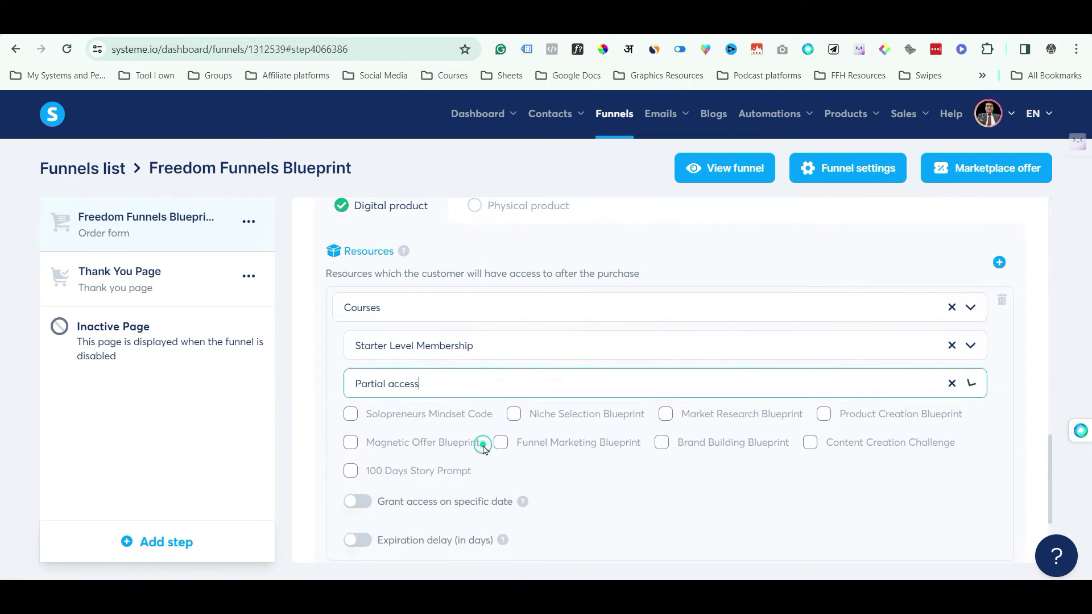
scroll(509, 435, "down", 1)
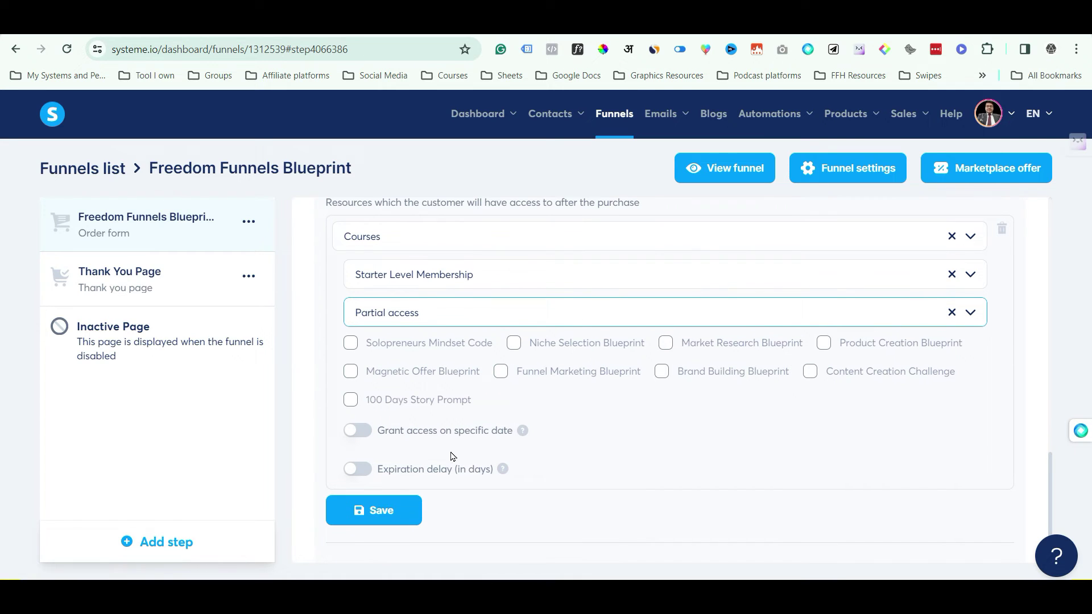
left_click(350, 401)
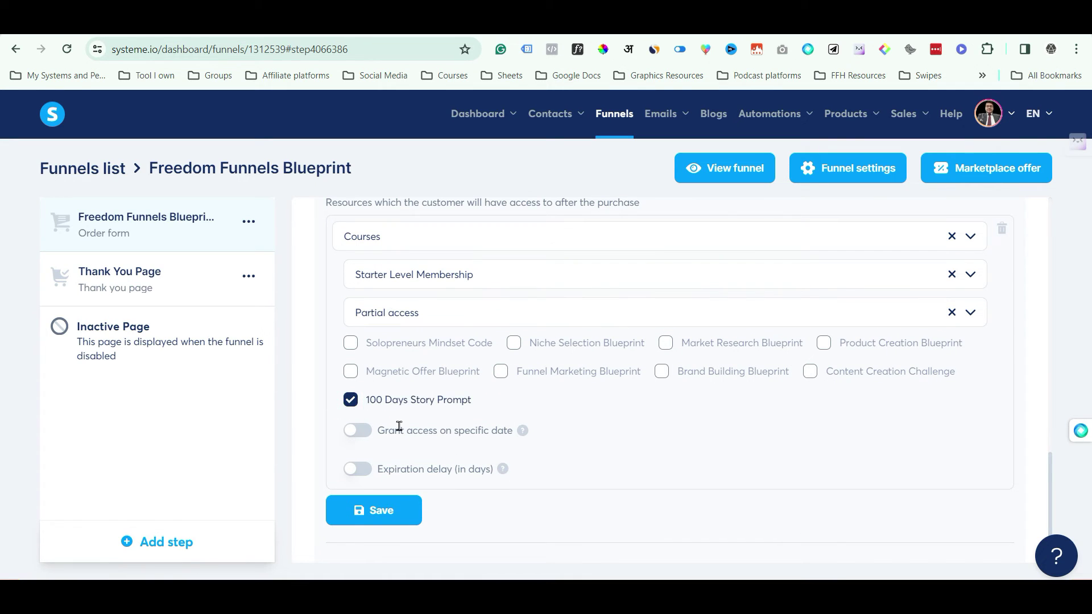
left_click(394, 509)
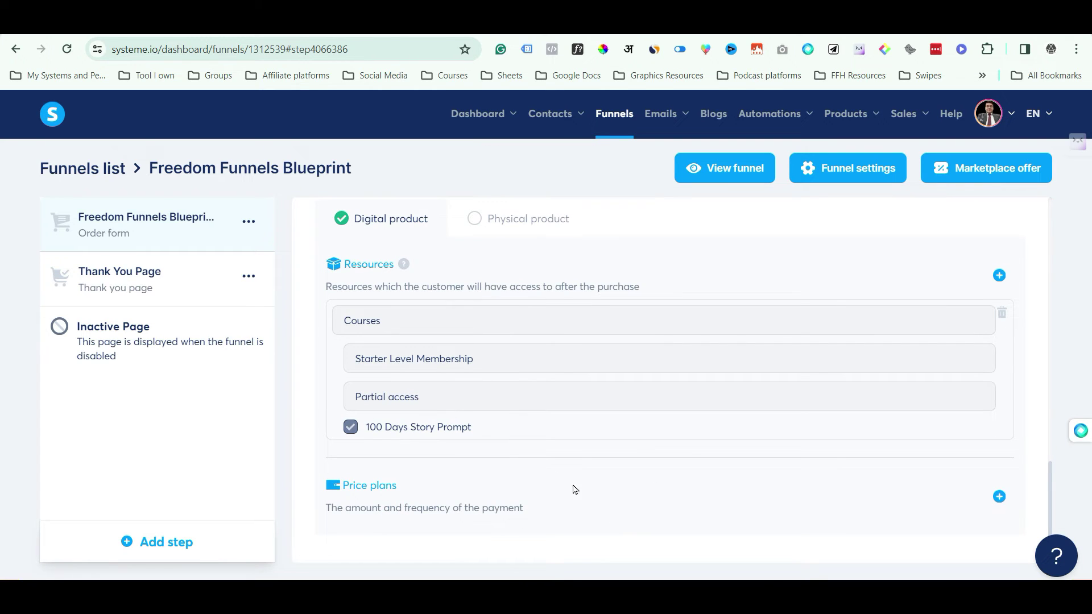
- Add the existing one-time payment price plan "story prompts" to the order bump and save it
left_click(999, 496)
scroll(642, 455, "down", 4)
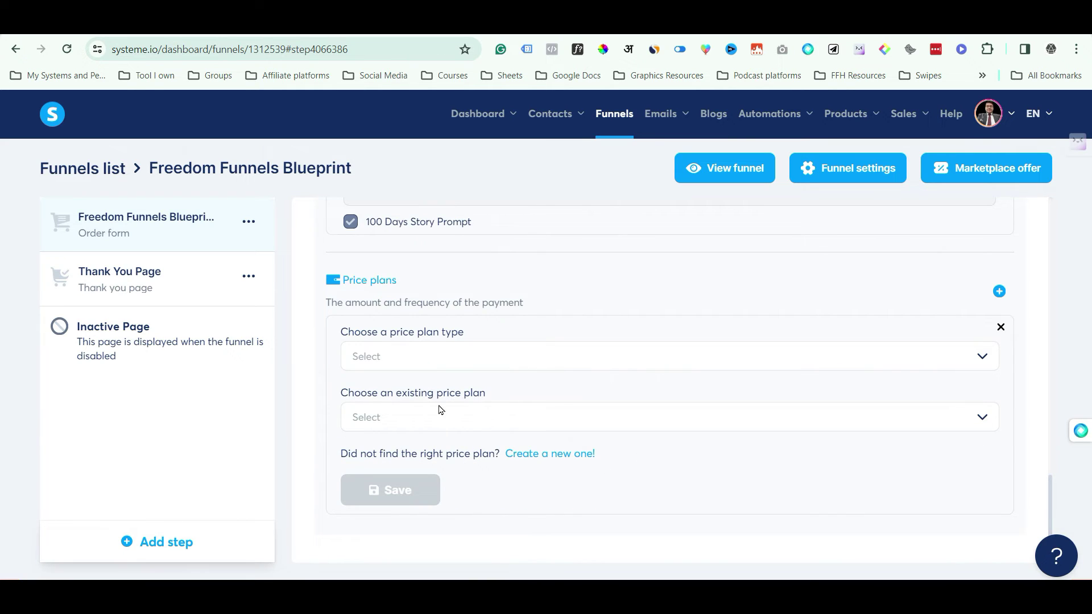
left_click(448, 357)
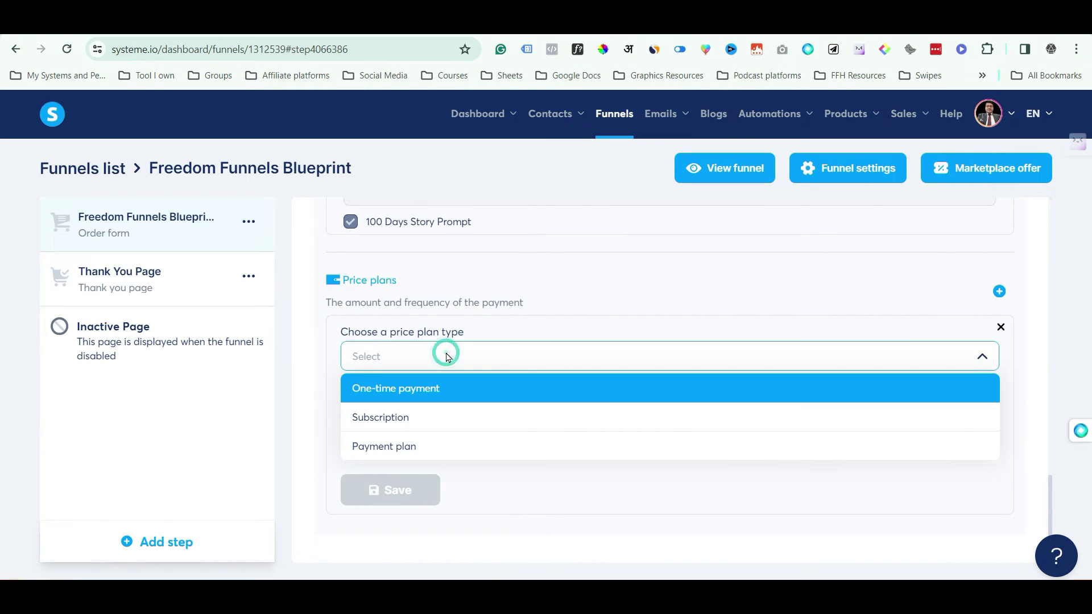
left_click(425, 389)
left_click(434, 417)
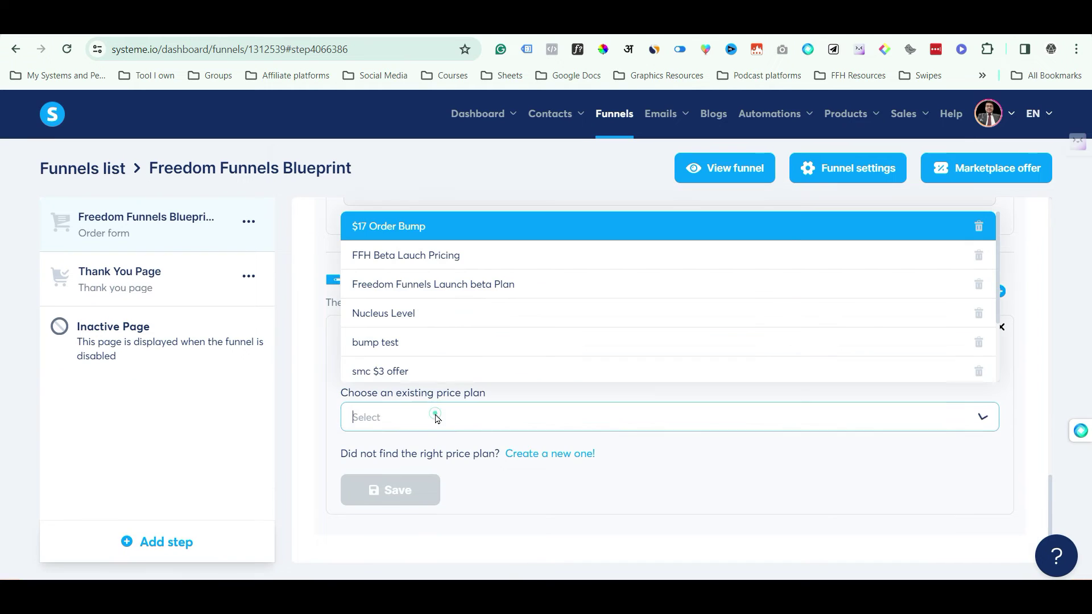
scroll(445, 354, "down", 3)
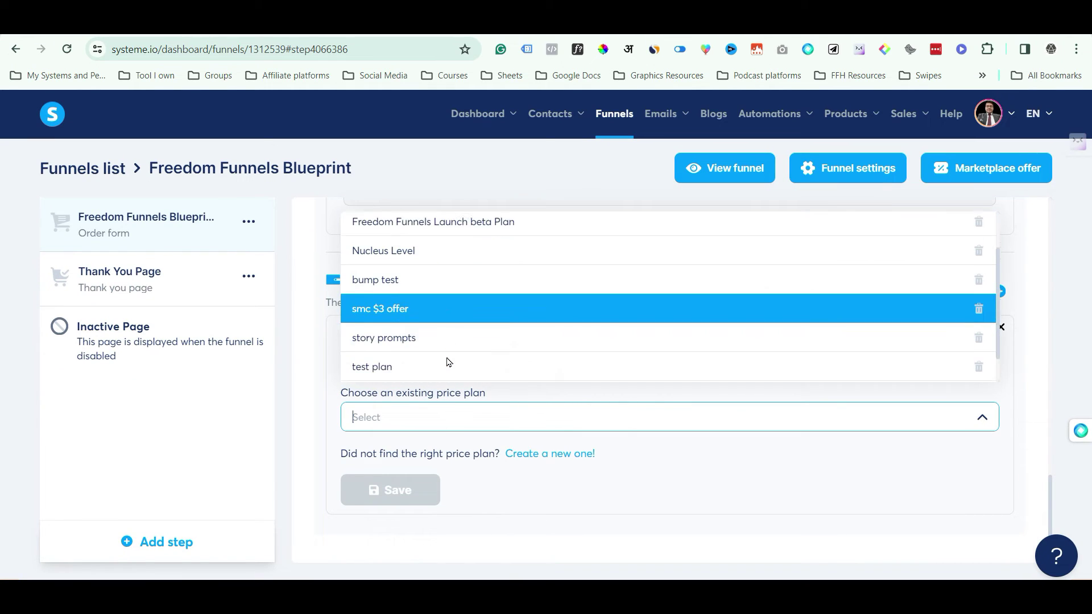
left_click(446, 311)
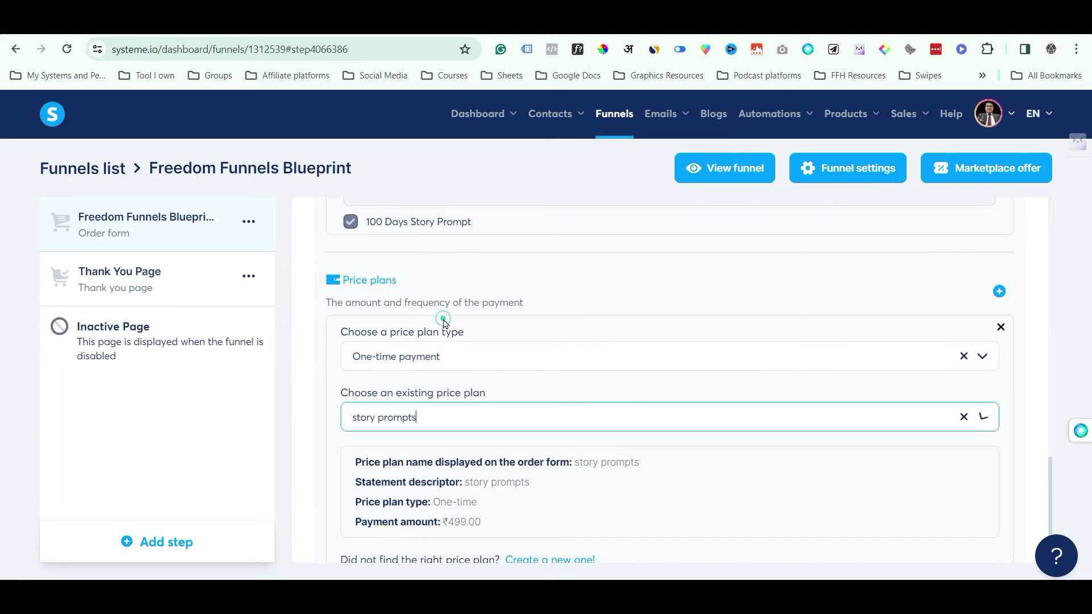
scroll(518, 434, "down", 2)
left_click(419, 490)
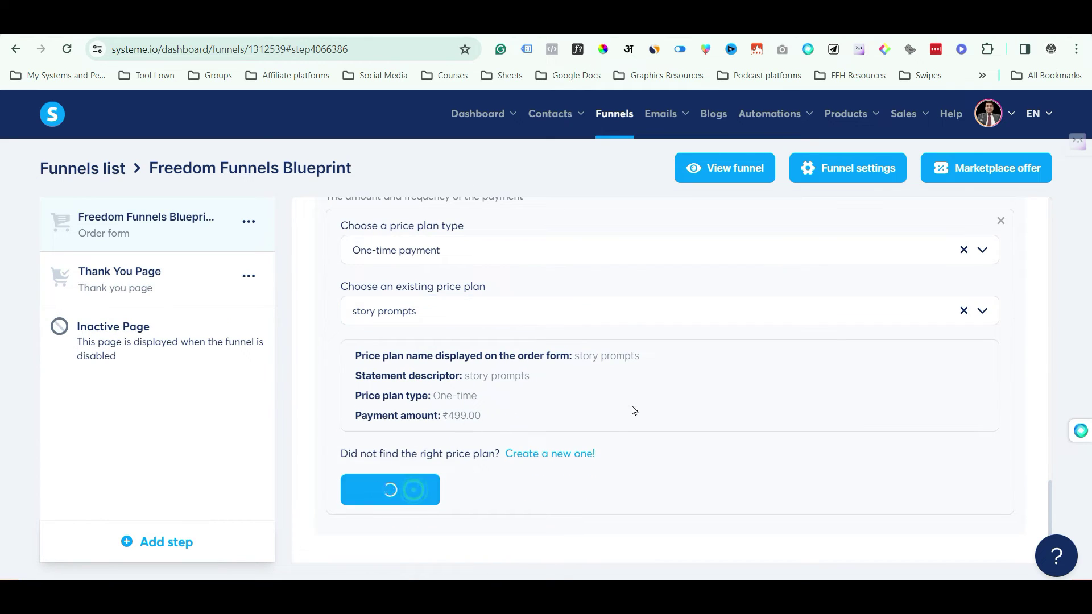
scroll(557, 397, "up", 1)
scroll(533, 343, "down", 1)
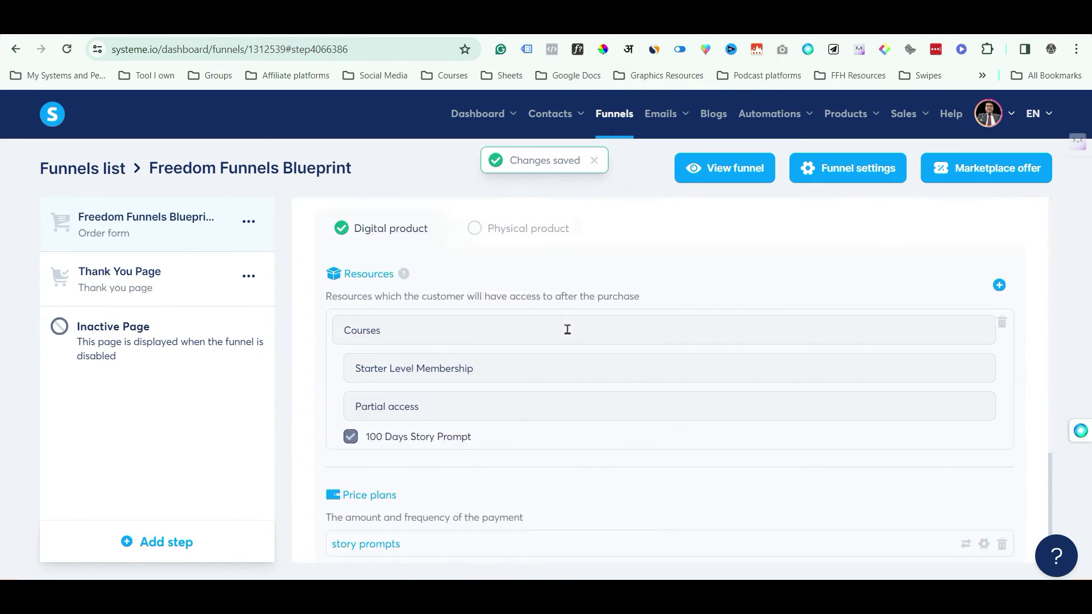
scroll(512, 395, "up", 2)
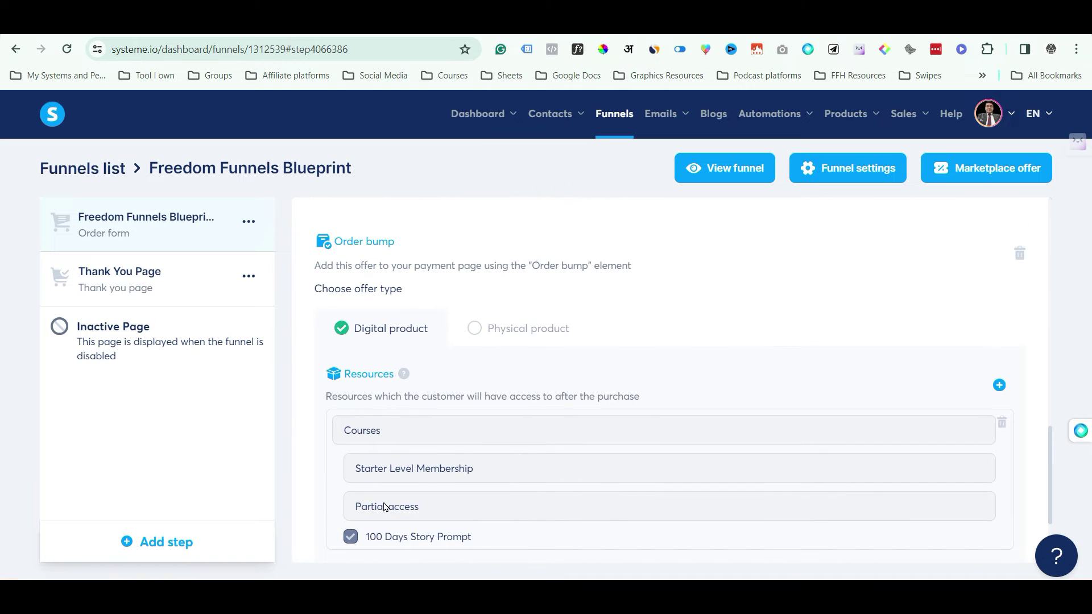
scroll(512, 460, "down", 2)
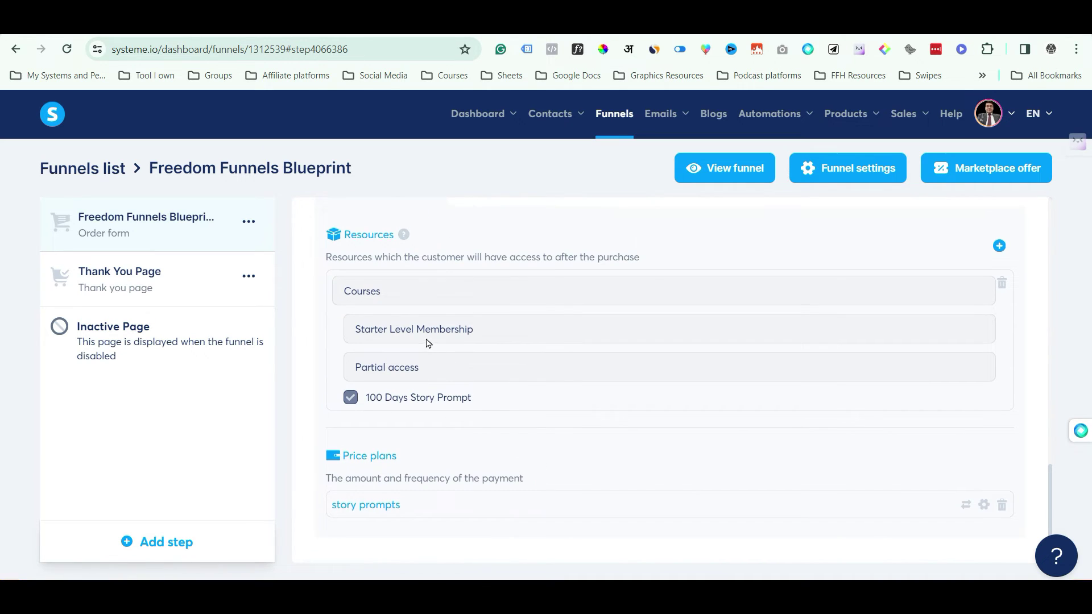
- Remove the Freedom Funnel Business Blueprint course resource from the order form's main offer
scroll(444, 375, "up", 3)
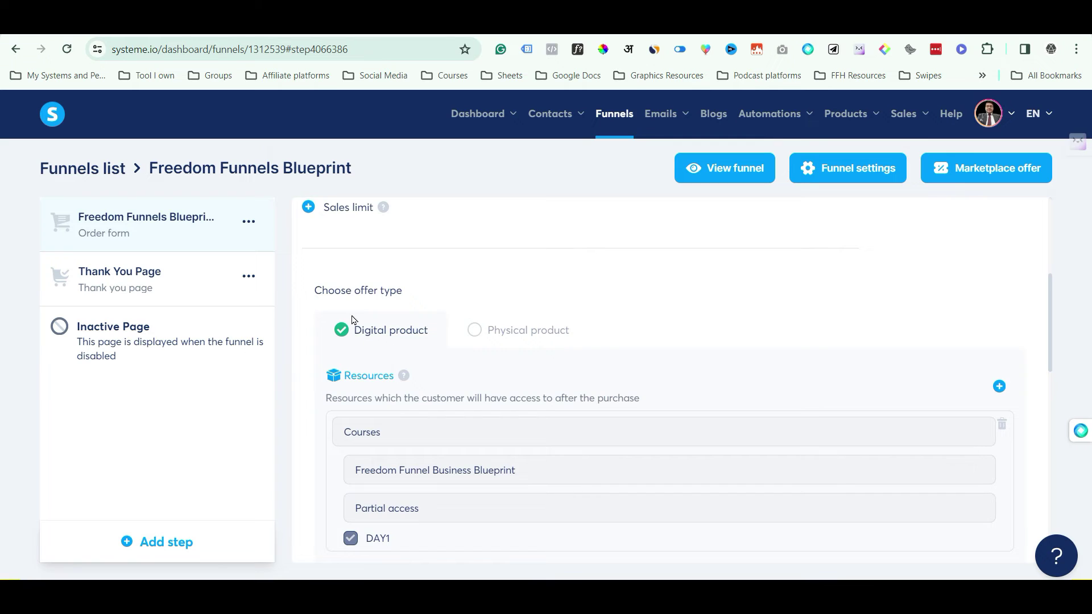
scroll(366, 341, "up", 4)
scroll(392, 337, "down", 1)
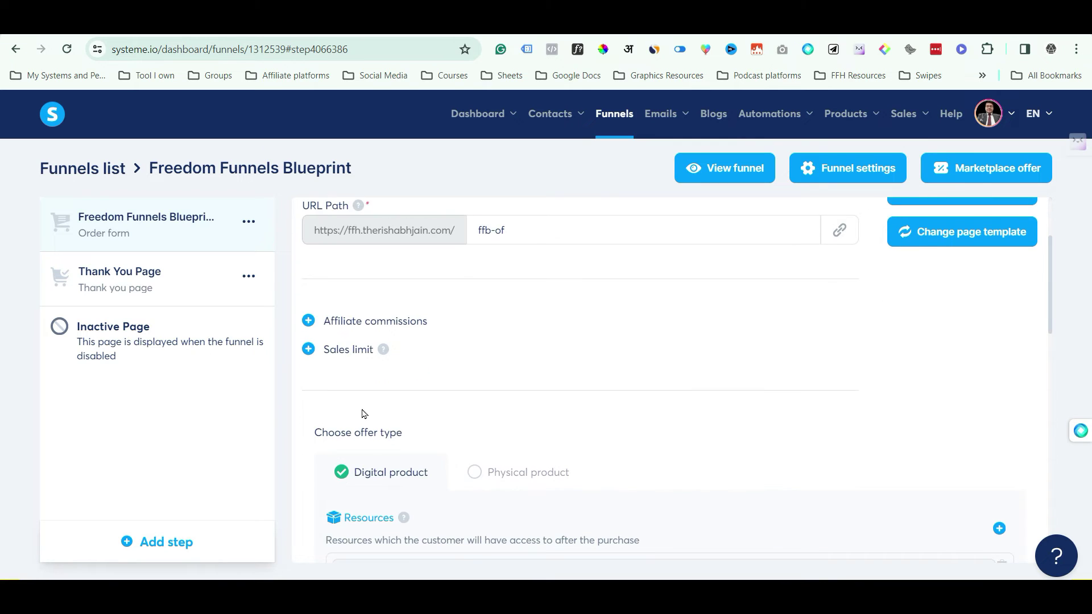
scroll(365, 414, "down", 2)
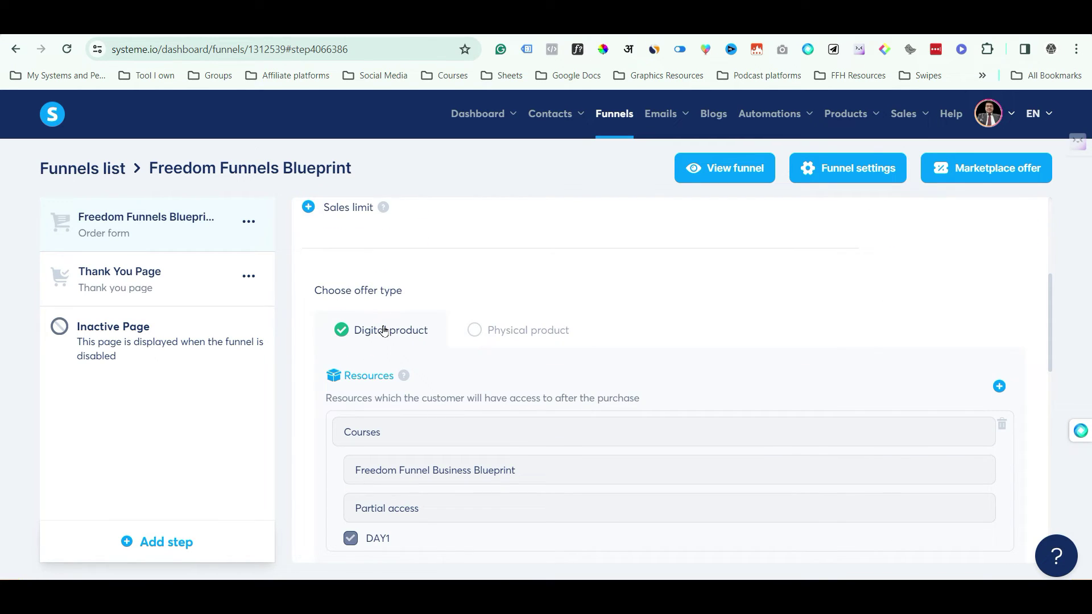
scroll(383, 331, "down", 1)
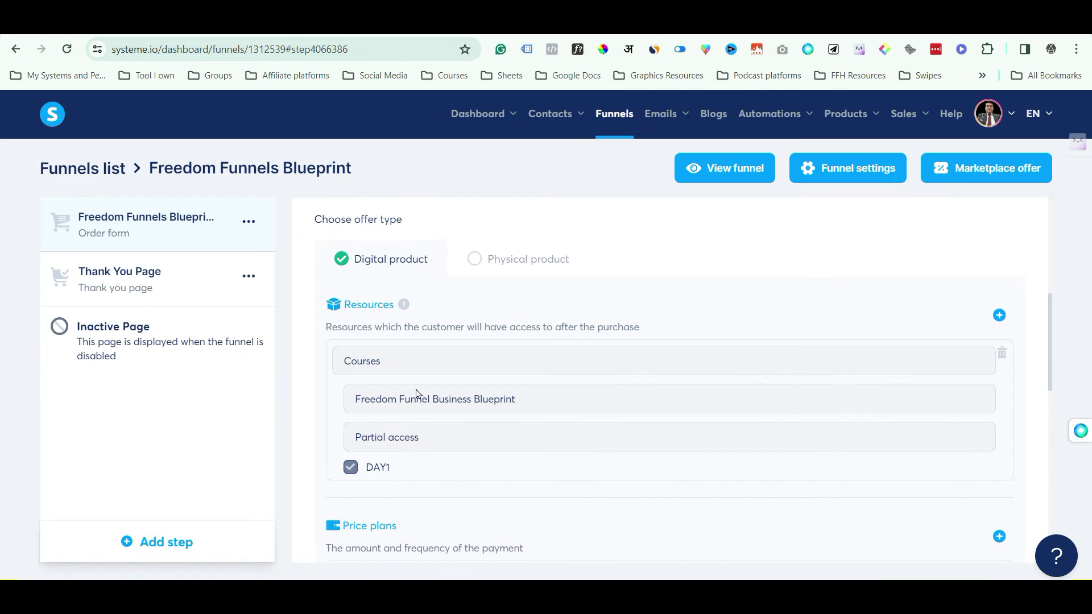
scroll(421, 375, "down", 2)
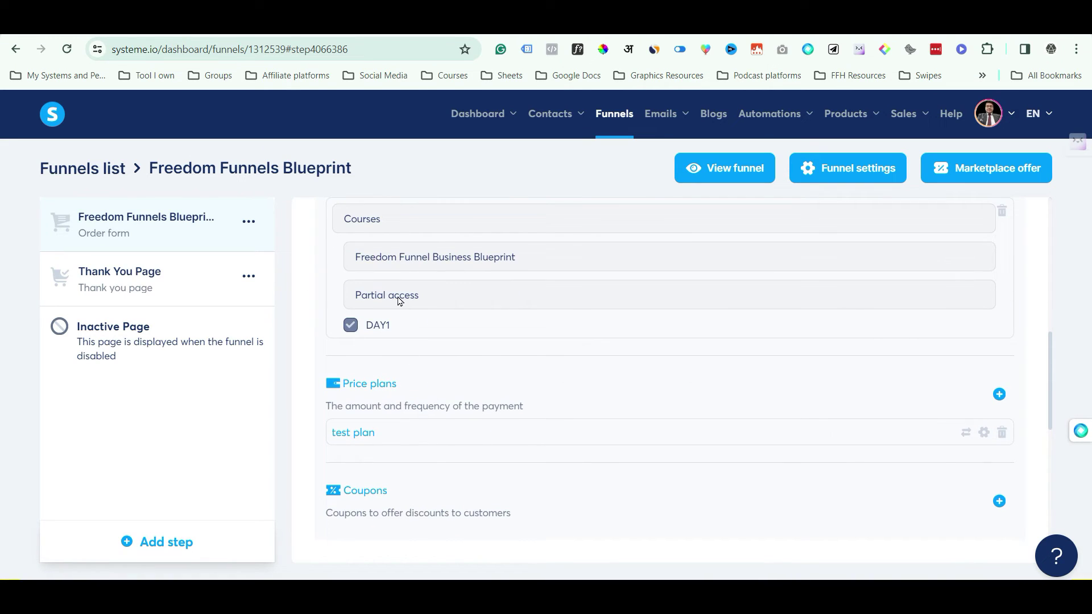
scroll(429, 316, "up", 1)
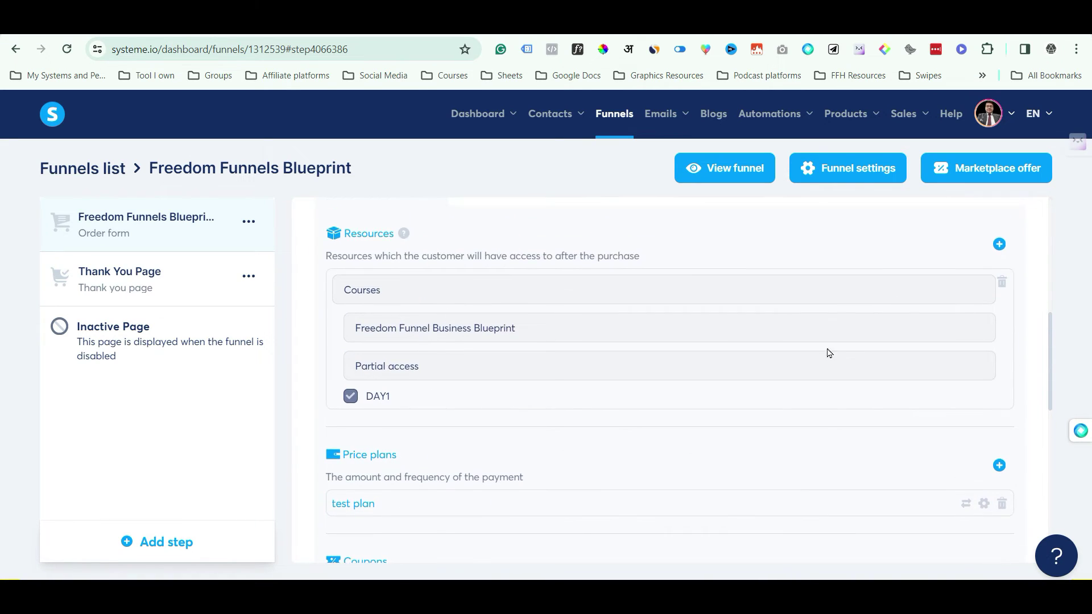
left_click(1001, 283)
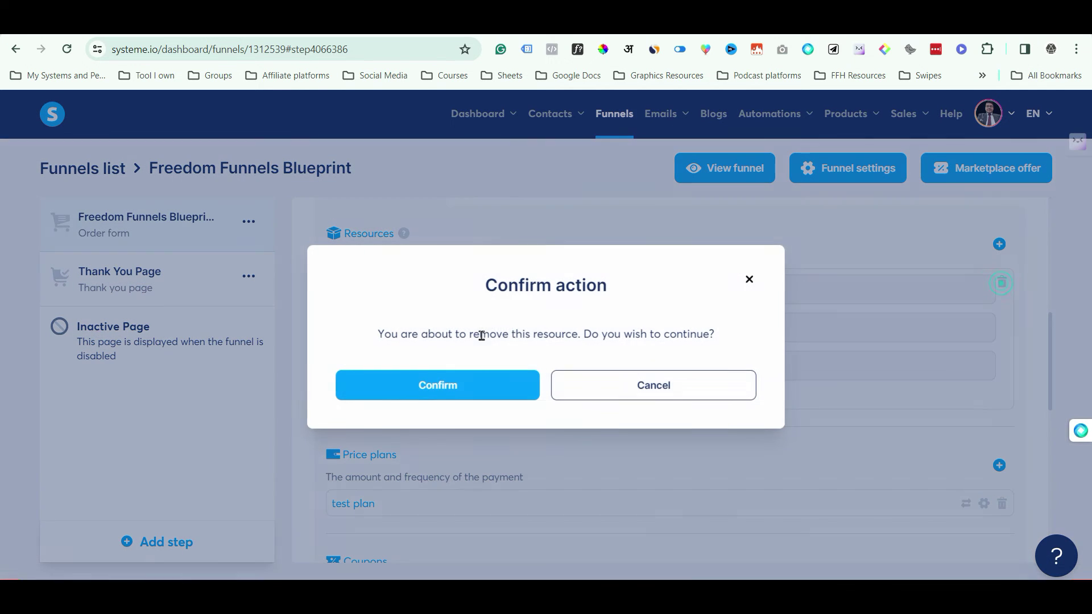
left_click(457, 390)
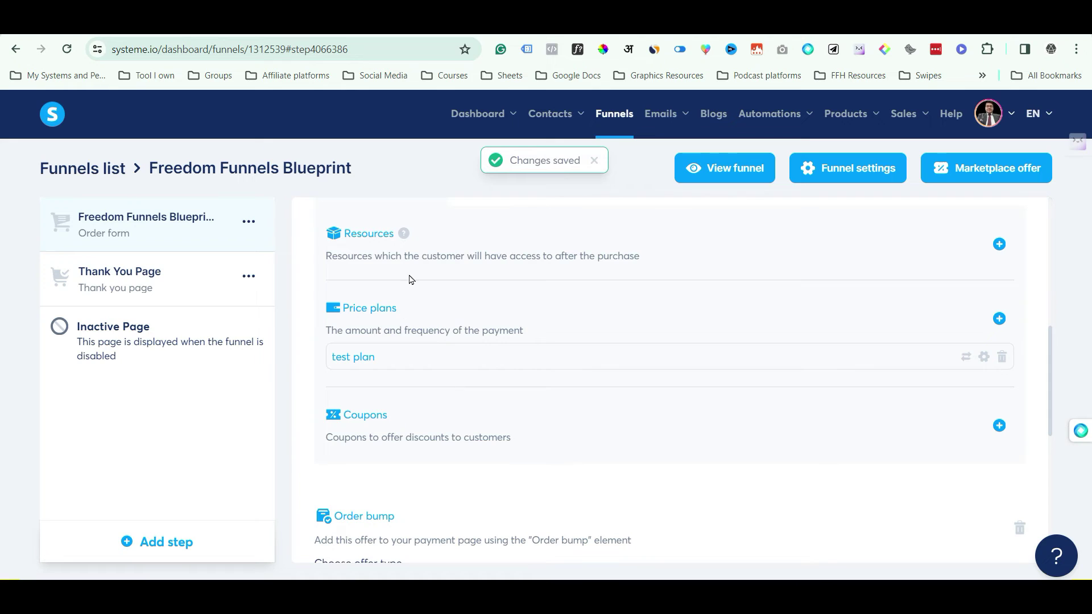
- Add the Starter Level Membership course as the main offer's resource with Partial access
left_click(998, 244)
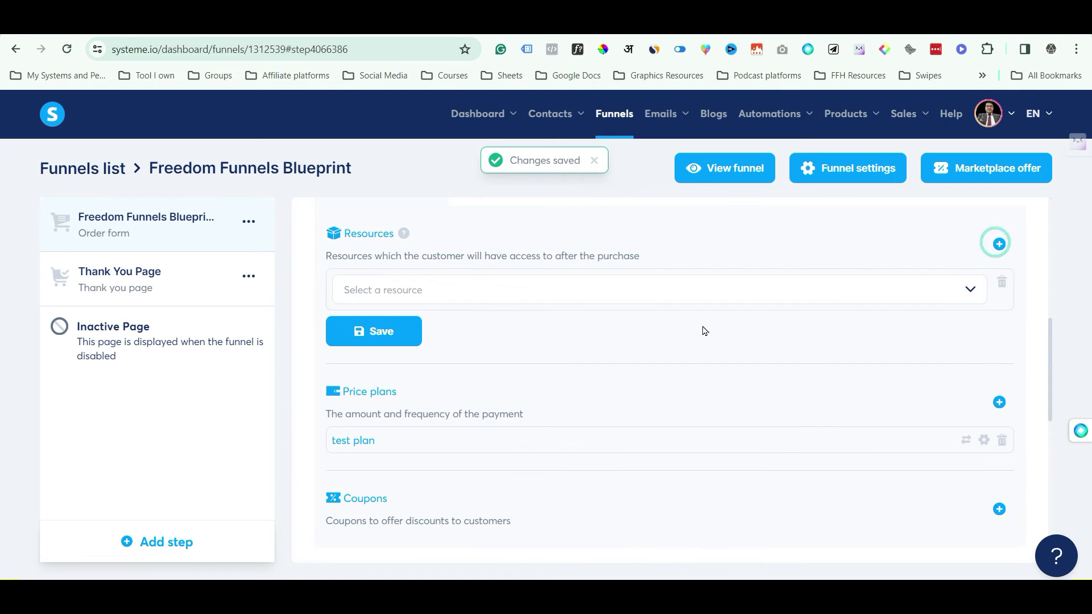
left_click(480, 290)
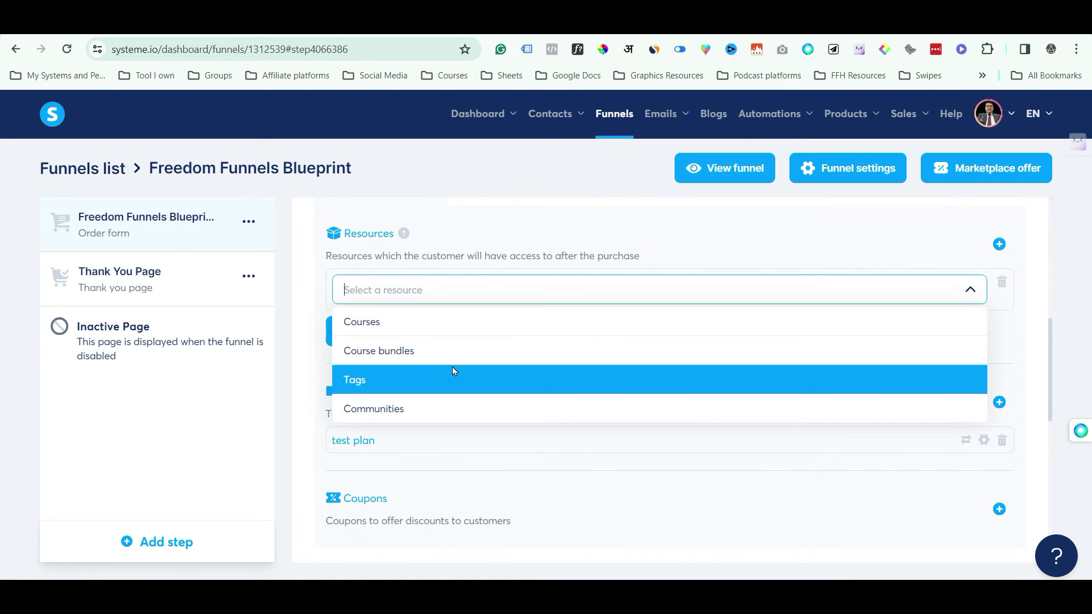
left_click(431, 320)
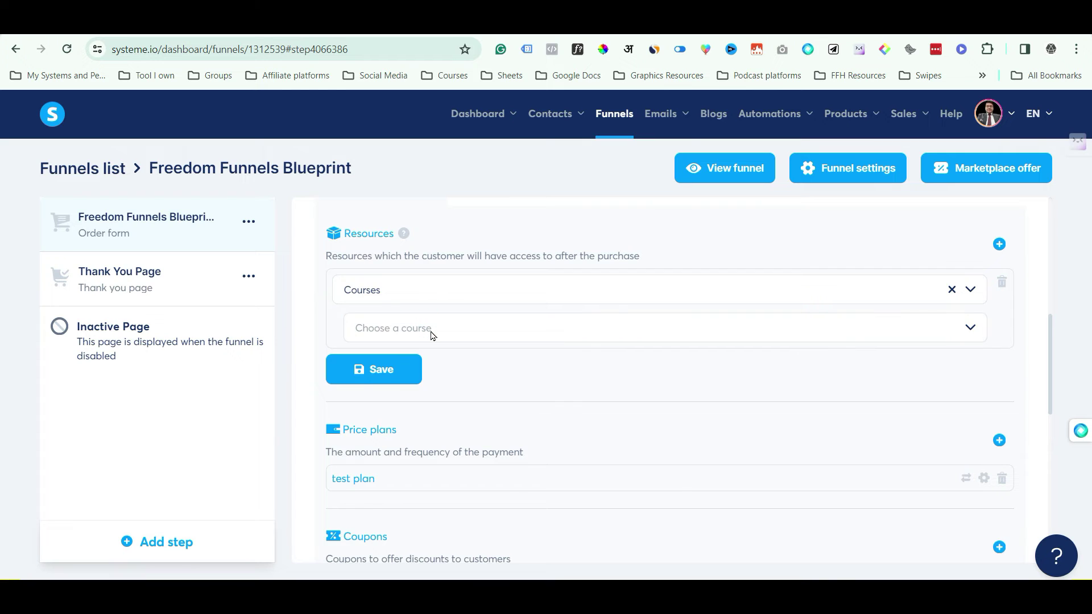
left_click(430, 326)
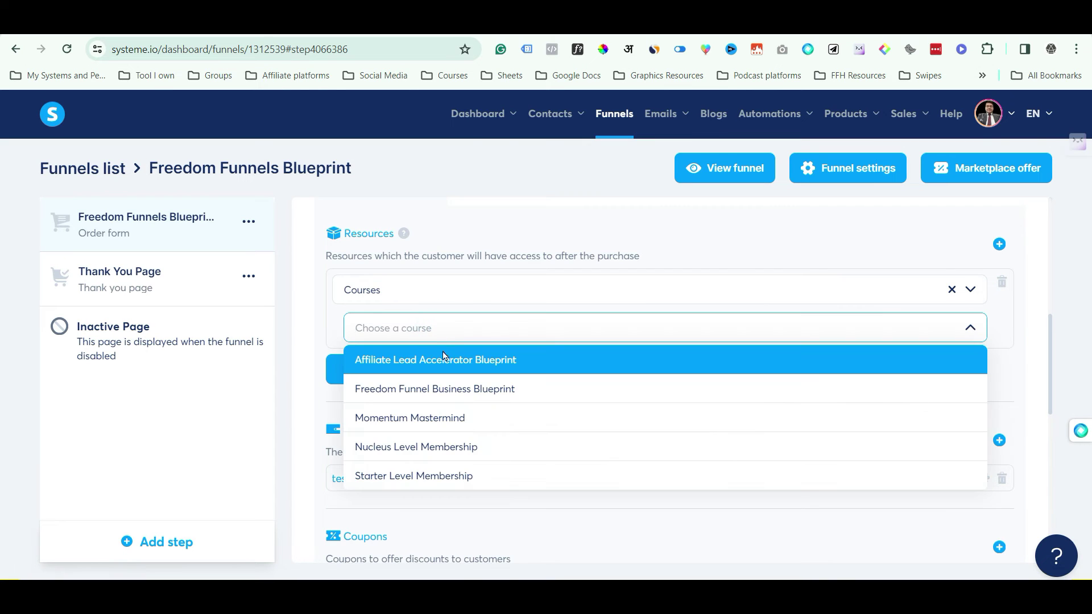
left_click(466, 474)
left_click(448, 375)
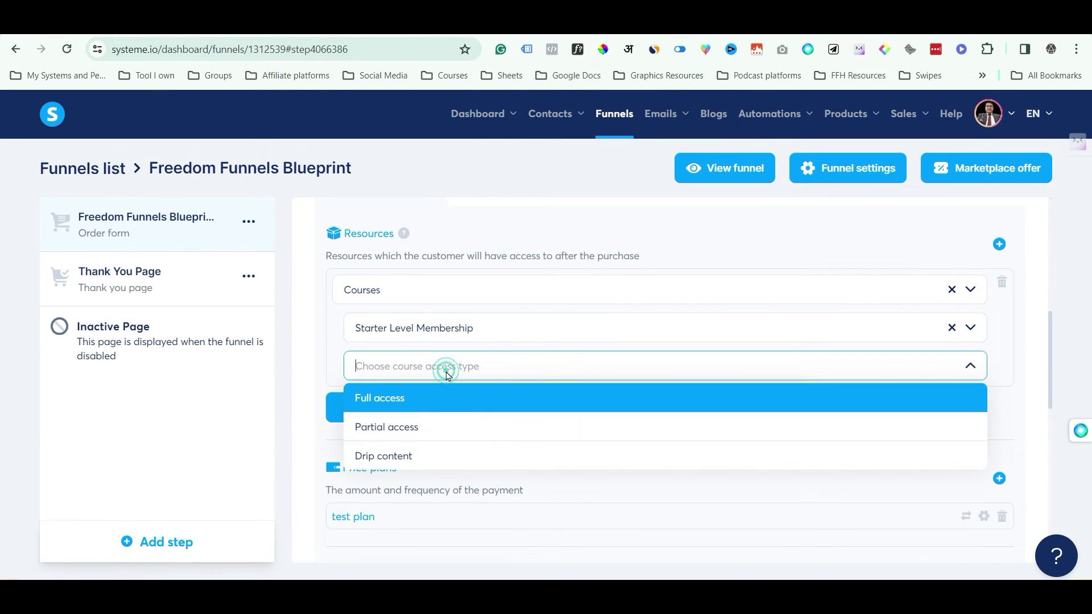
left_click(432, 437)
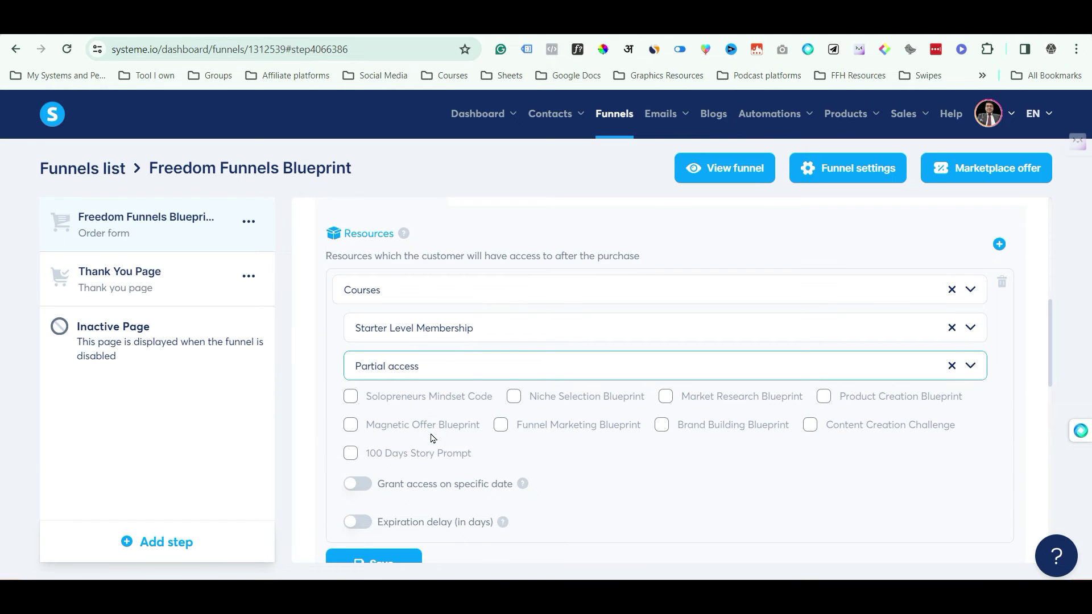
- Include all eight modules from Solopreneurs Mindset Code to Content Creation Challenge, leaving out 100 Days Story Prompt, and save the resource
scroll(358, 419, "down", 1)
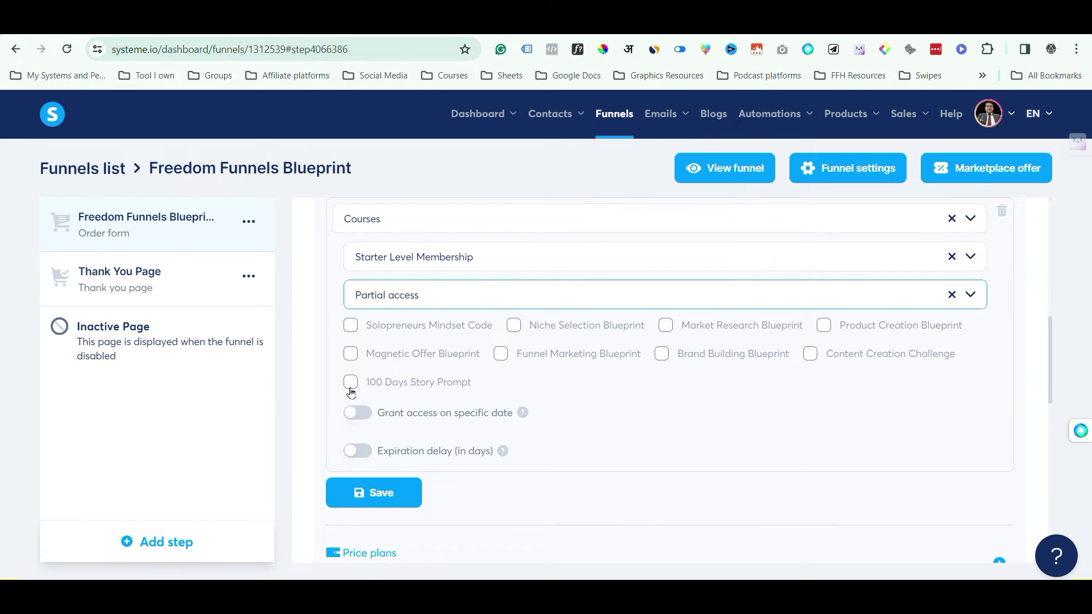
left_click(351, 328)
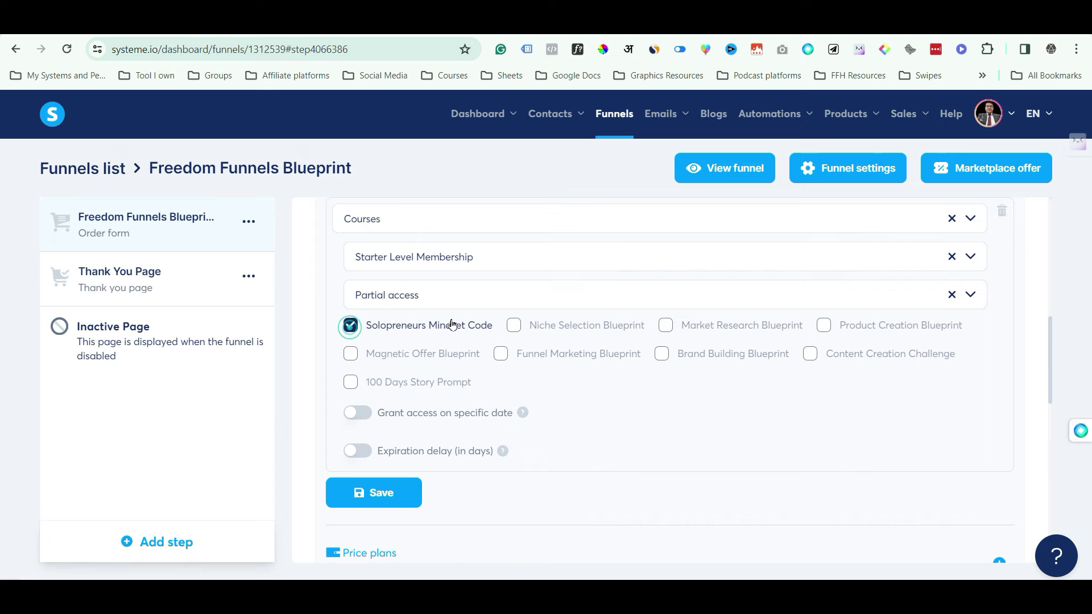
left_click(514, 325)
left_click(664, 326)
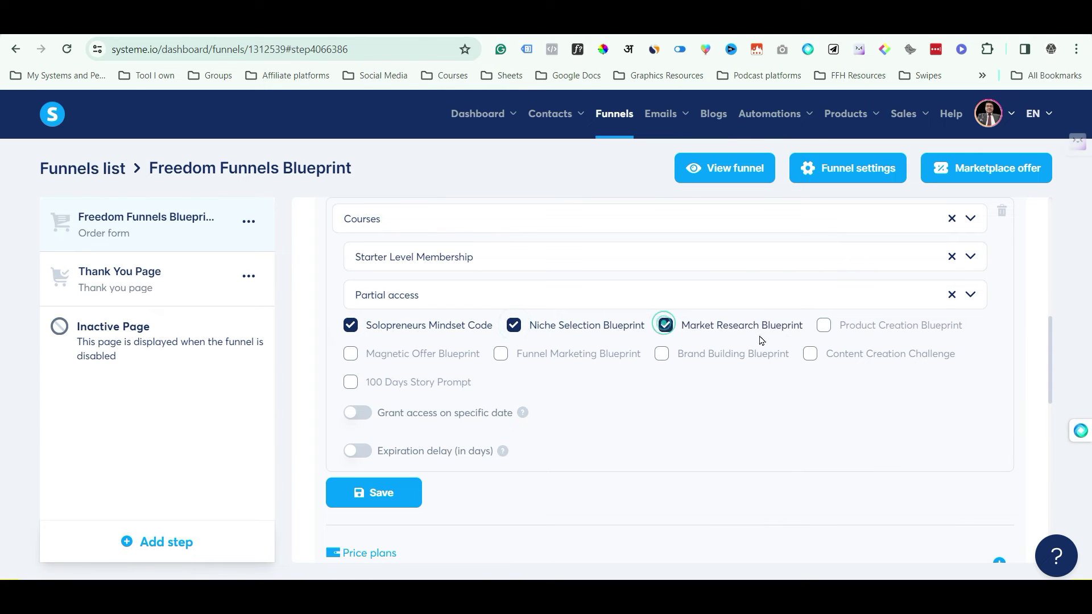
left_click(824, 325)
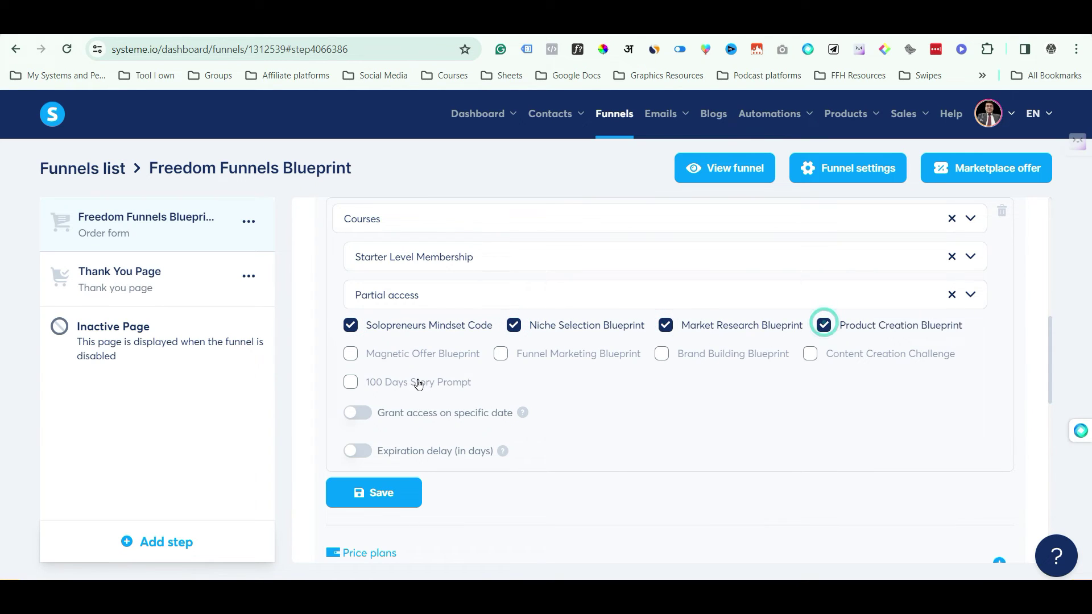
left_click(355, 357)
left_click(500, 355)
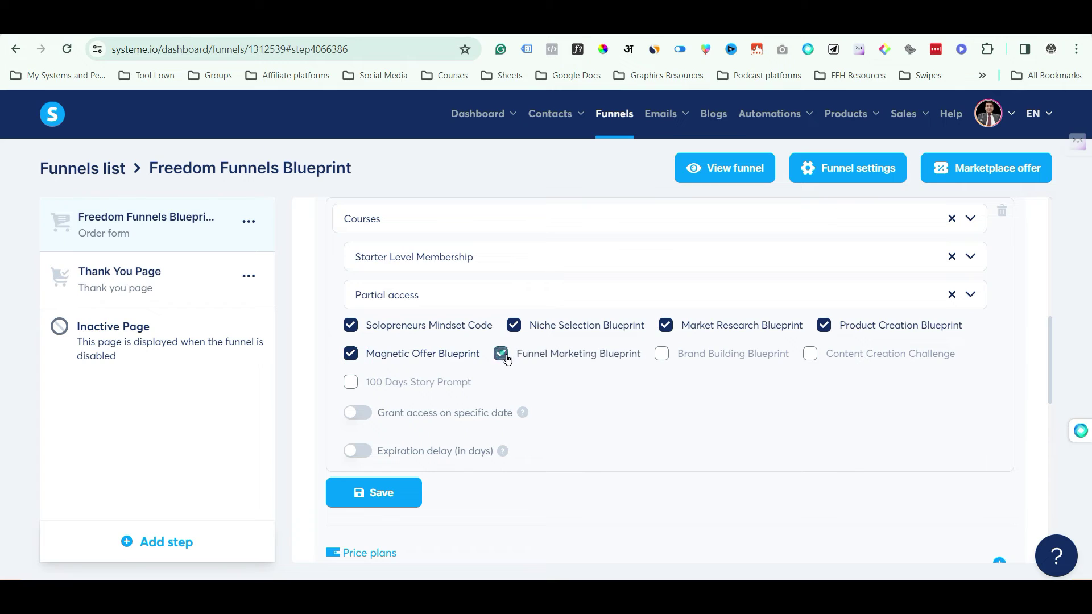
left_click(661, 353)
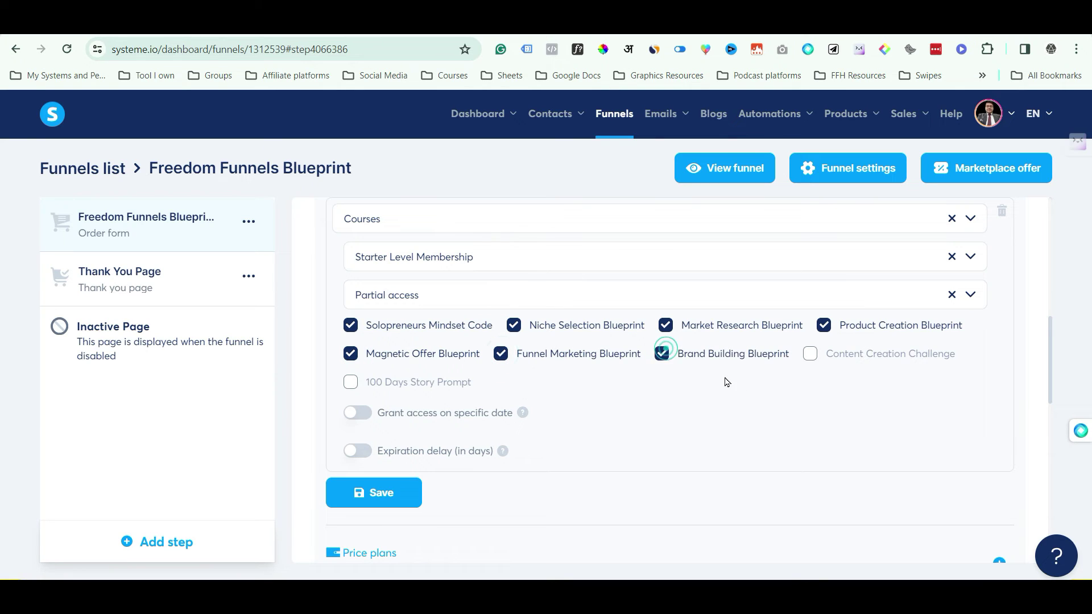
left_click(811, 358)
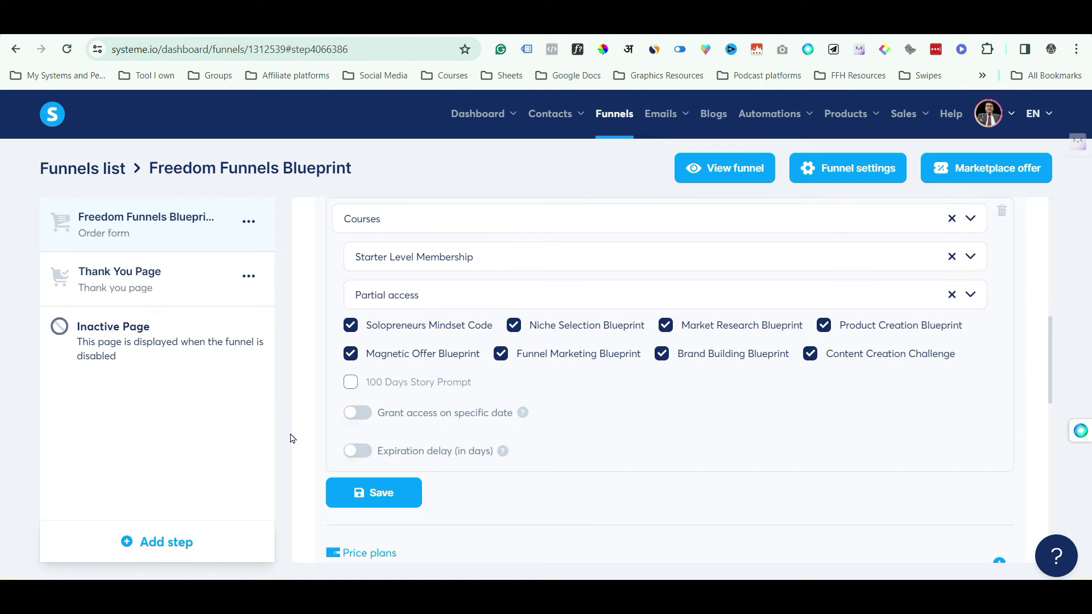
left_click(363, 505)
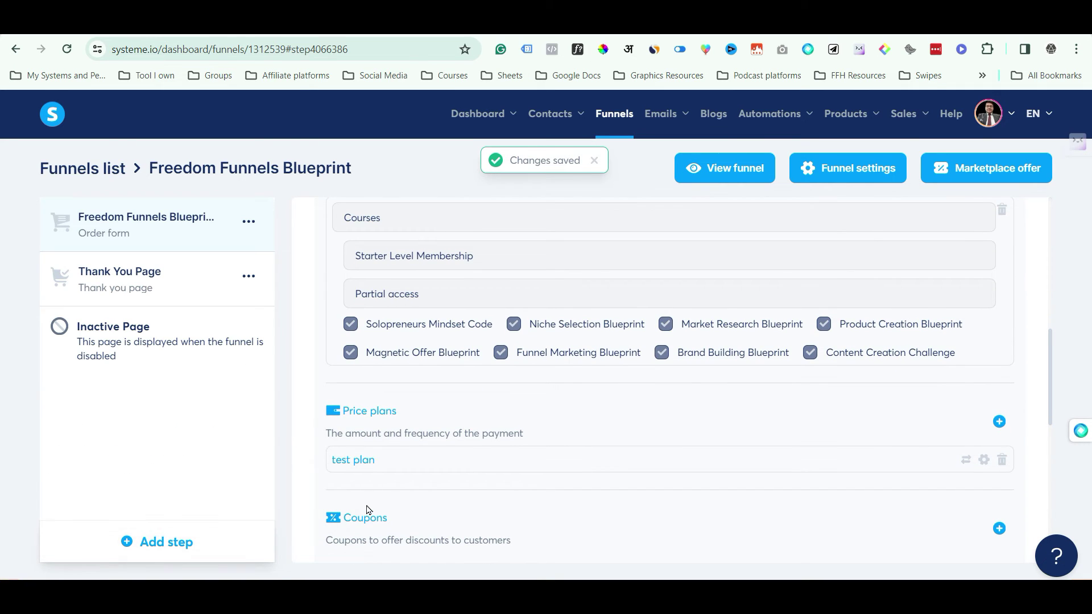
- Compare the course modules and price plans of the main offer with those of the order bump
scroll(363, 455, "up", 1)
scroll(362, 442, "up", 1)
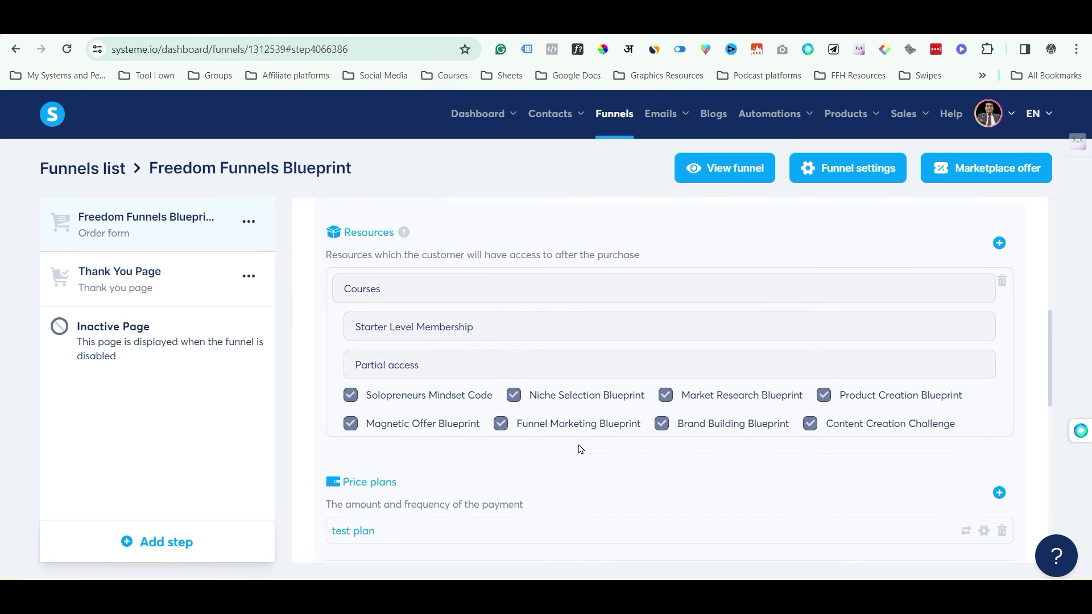
scroll(580, 449, "down", 10)
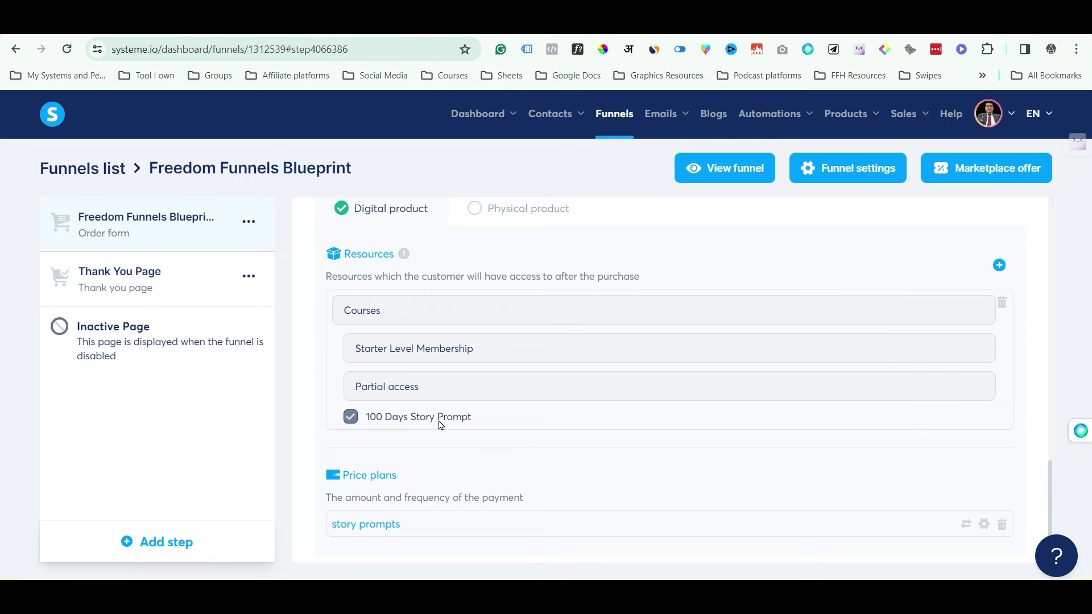
scroll(440, 423, "up", 10)
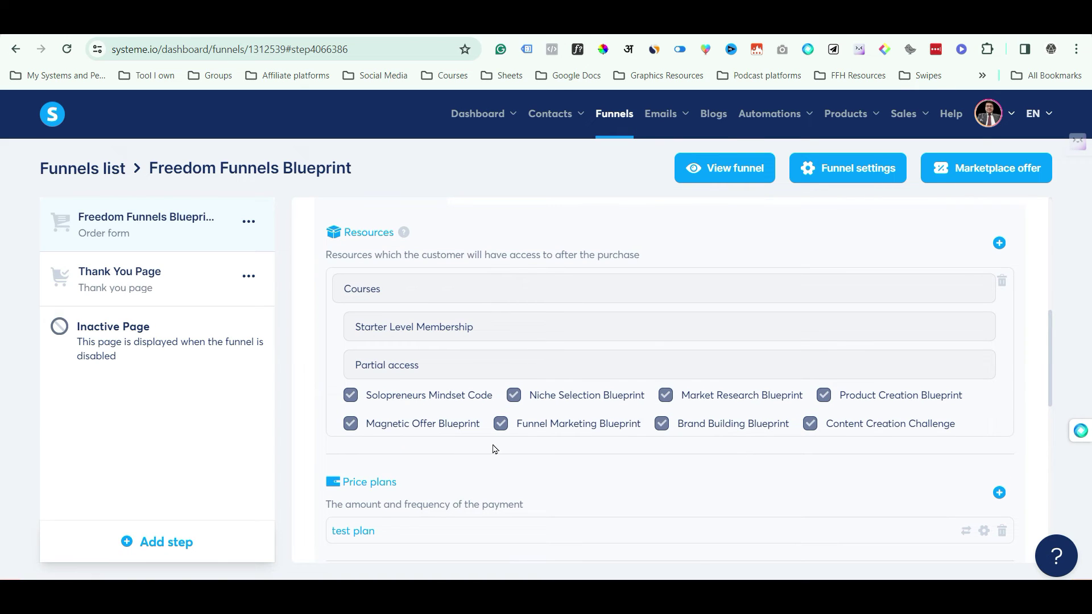
scroll(442, 512, "down", 6)
scroll(440, 499, "up", 4)
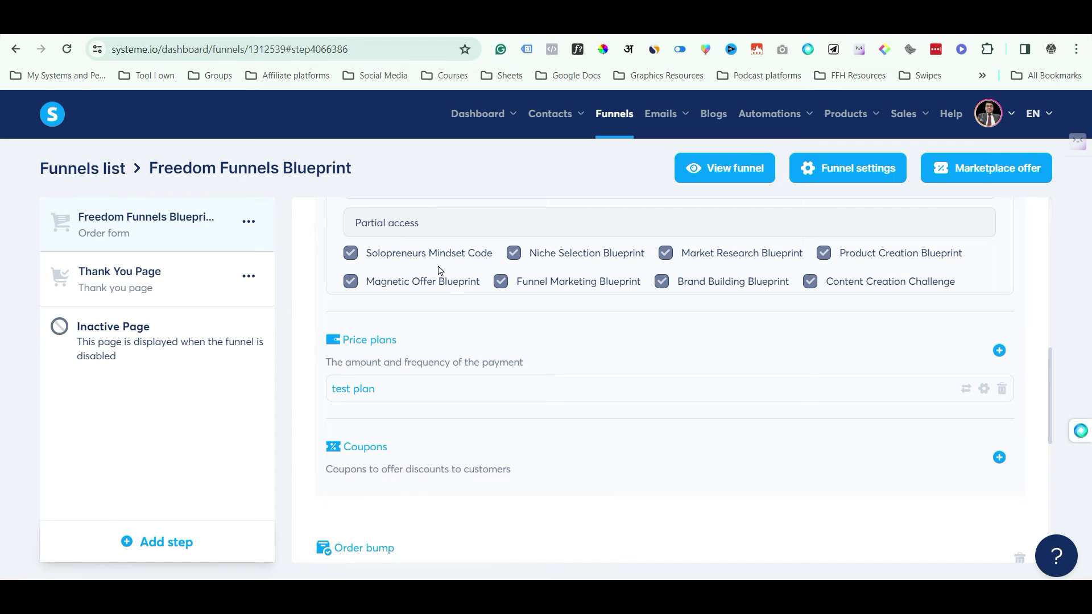
- Review the order form from main offer to order bump, checking each one's Starter Level Membership partial access and assigned price plan
scroll(444, 453, "down", 6)
scroll(392, 305, "up", 8)
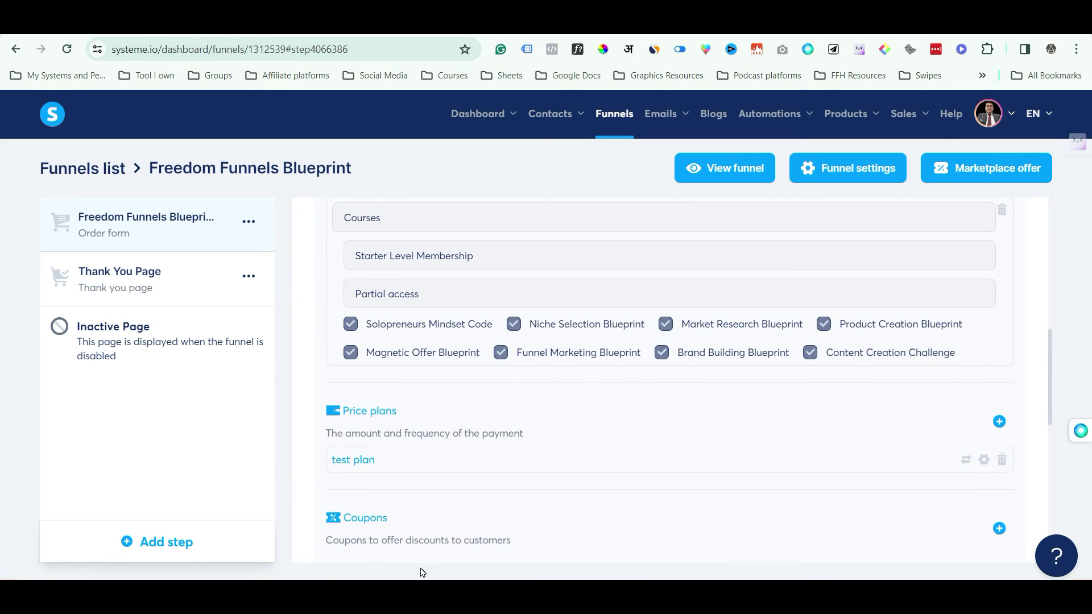
scroll(423, 572, "down", 5)
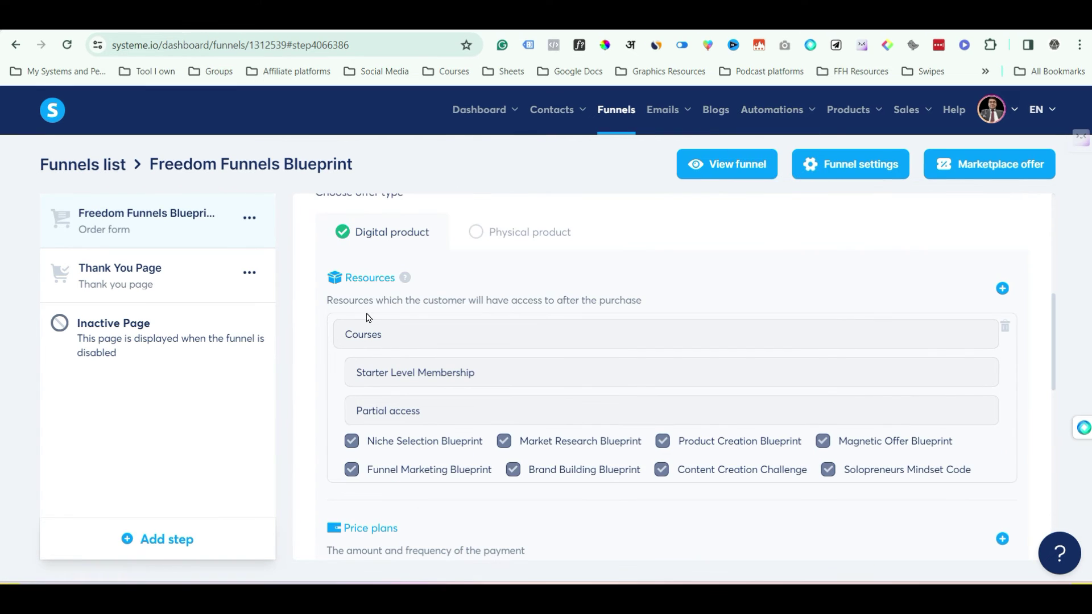
scroll(568, 284, "up", 2)
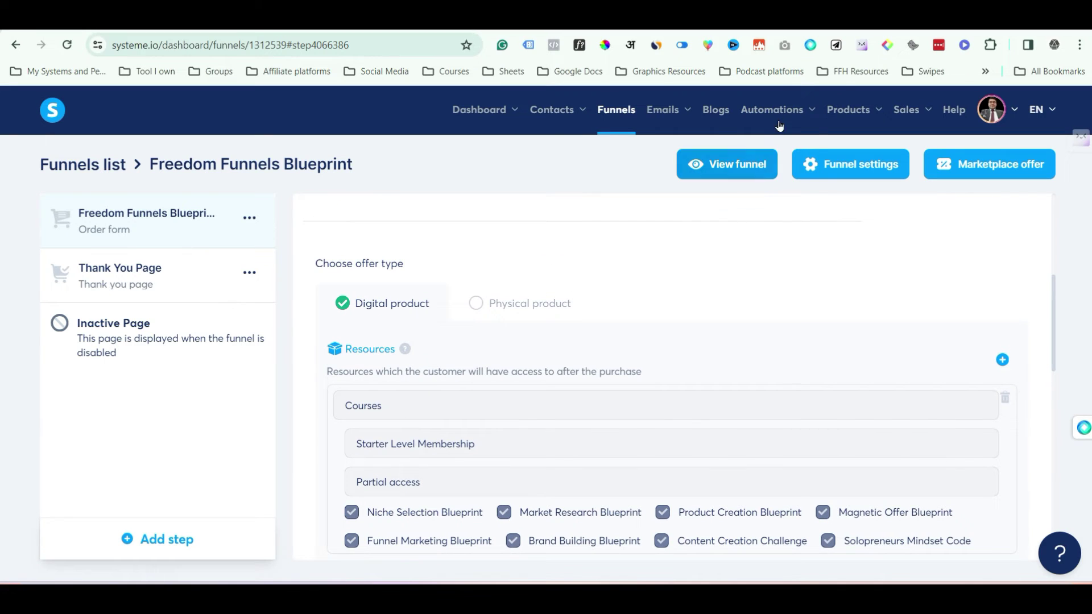
mouse_move(780, 120)
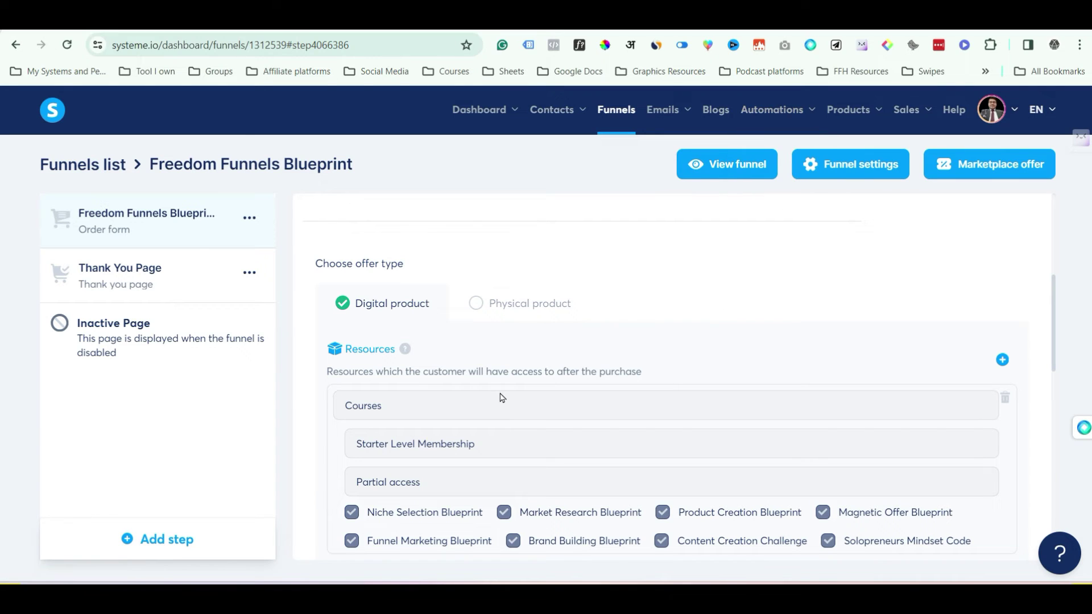
scroll(500, 398, "down", 2)
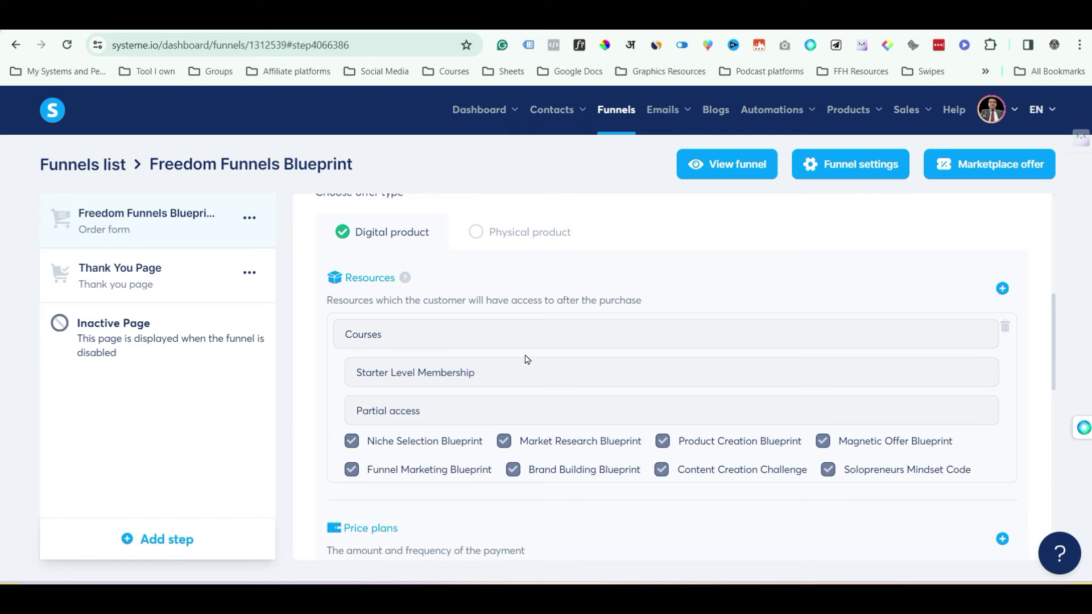
scroll(521, 420, "down", 4)
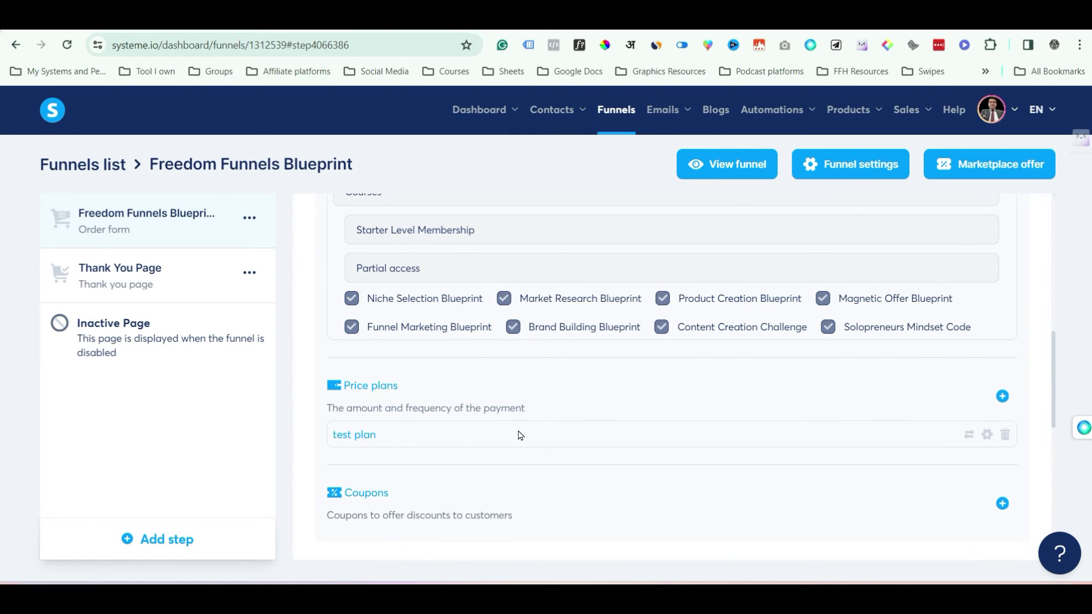
scroll(490, 419, "up", 2)
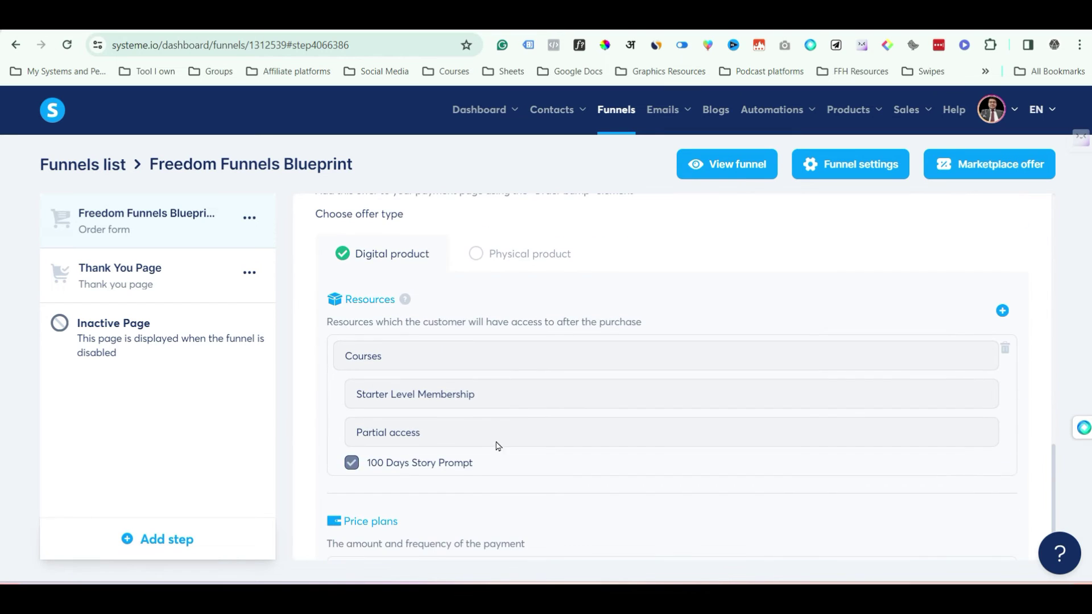
scroll(484, 455, "down", 2)
scroll(438, 473, "up", 2)
scroll(455, 412, "up", 8)
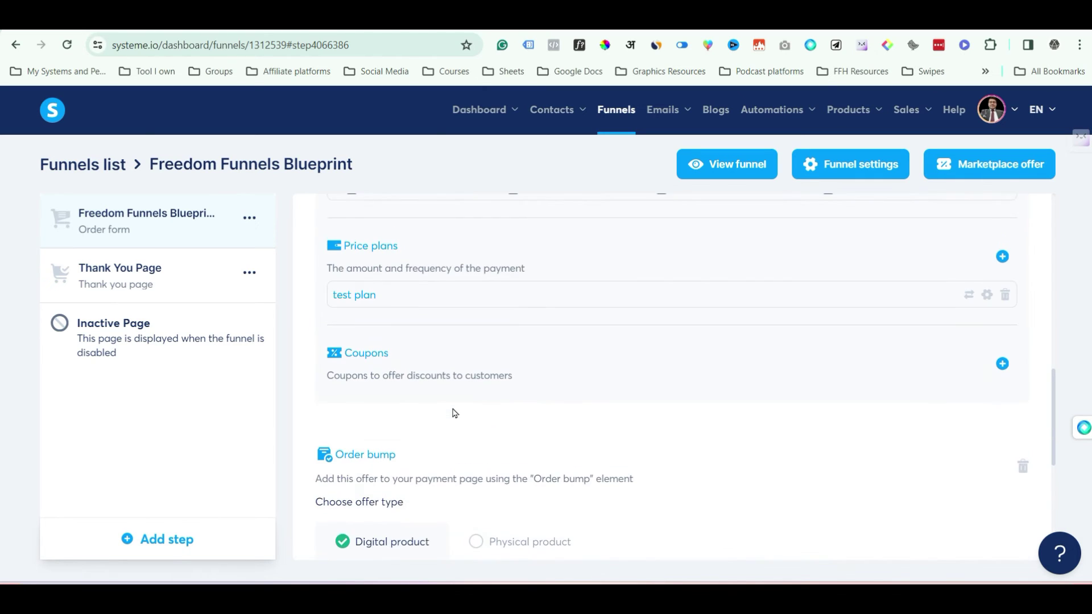
scroll(455, 413, "down", 10)
scroll(454, 412, "up", 2)
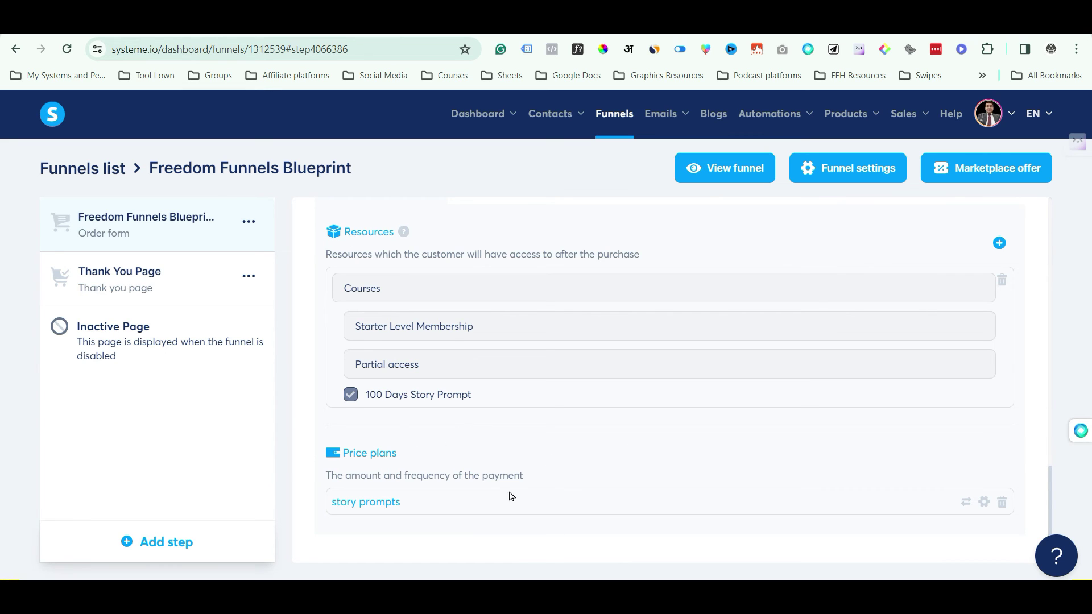
scroll(491, 431, "up", 8)
scroll(492, 430, "up", 3)
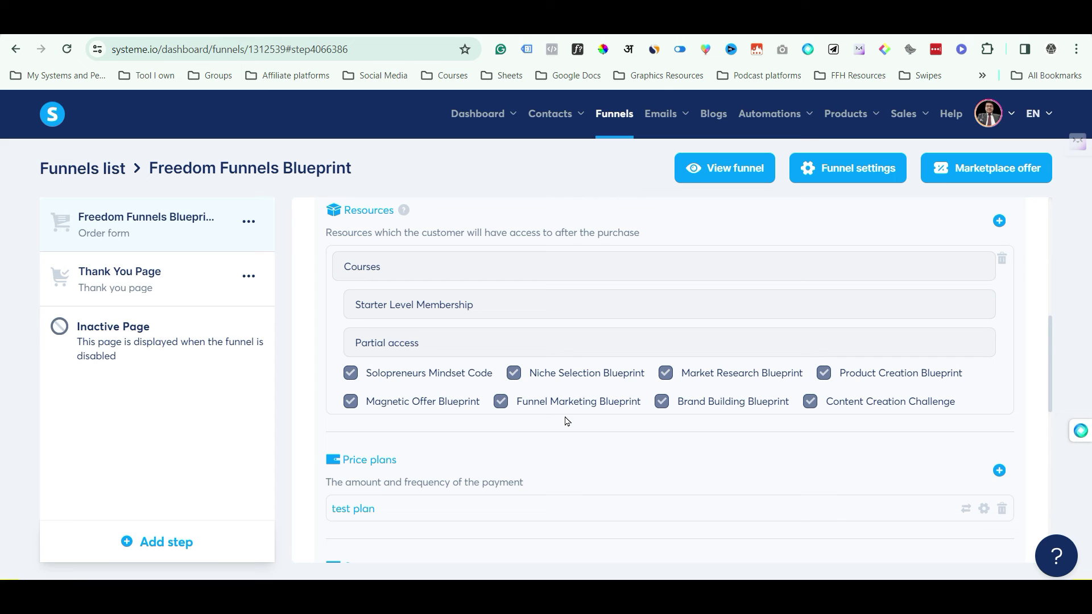
scroll(566, 421, "down", 10)
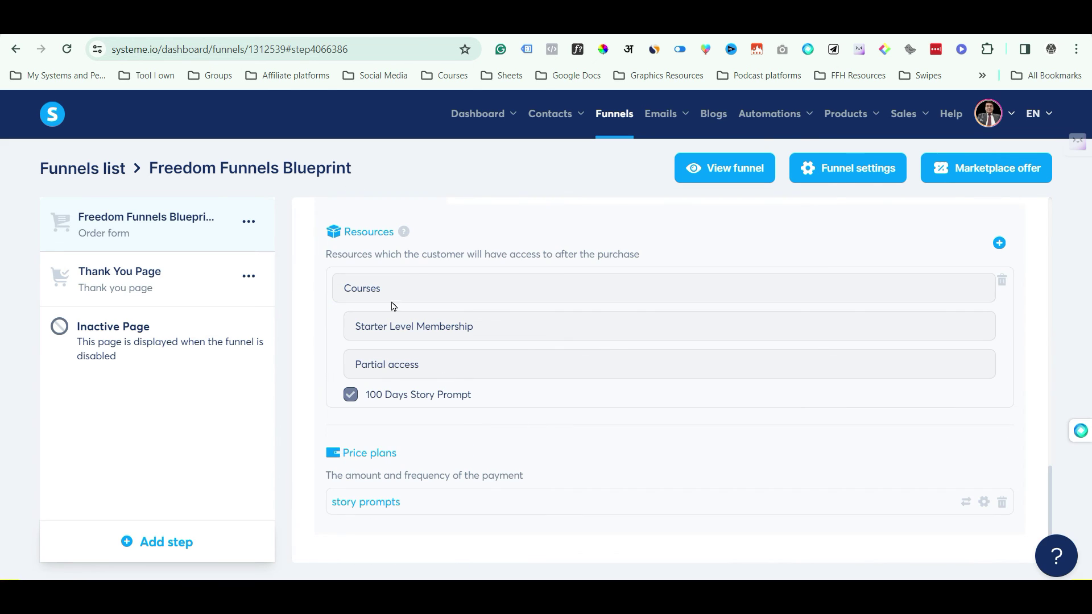
scroll(415, 427, "up", 4)
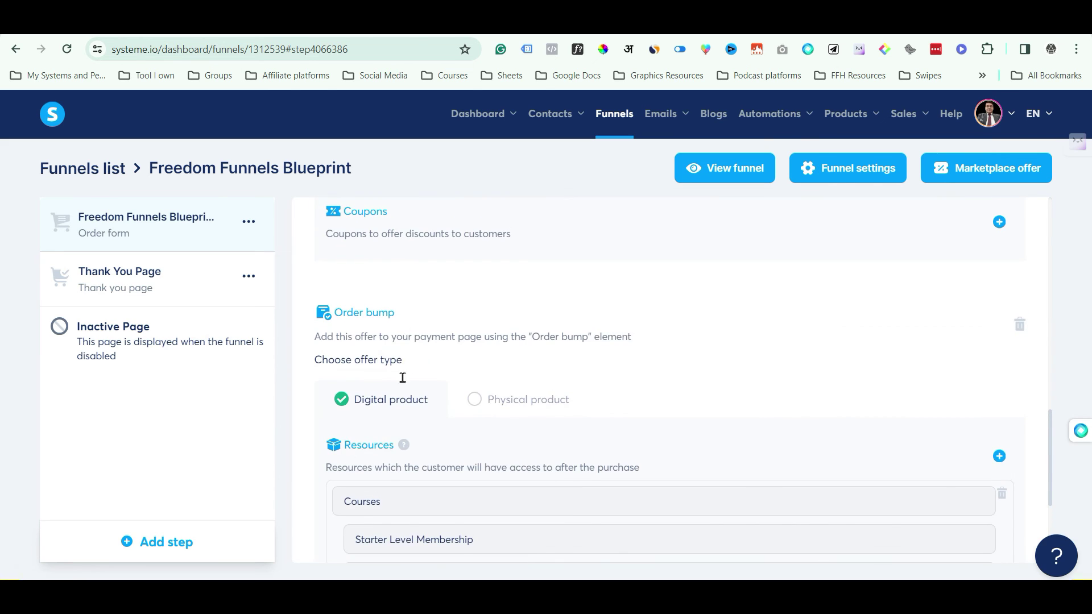
scroll(403, 378, "down", 3)
scroll(419, 493, "up", 8)
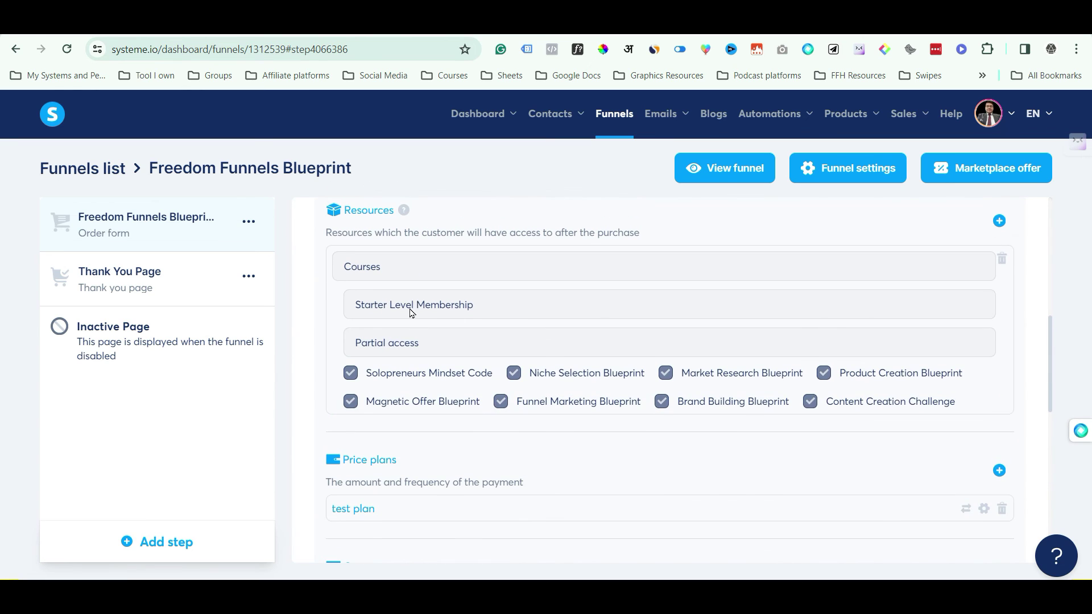
scroll(471, 480, "down", 3)
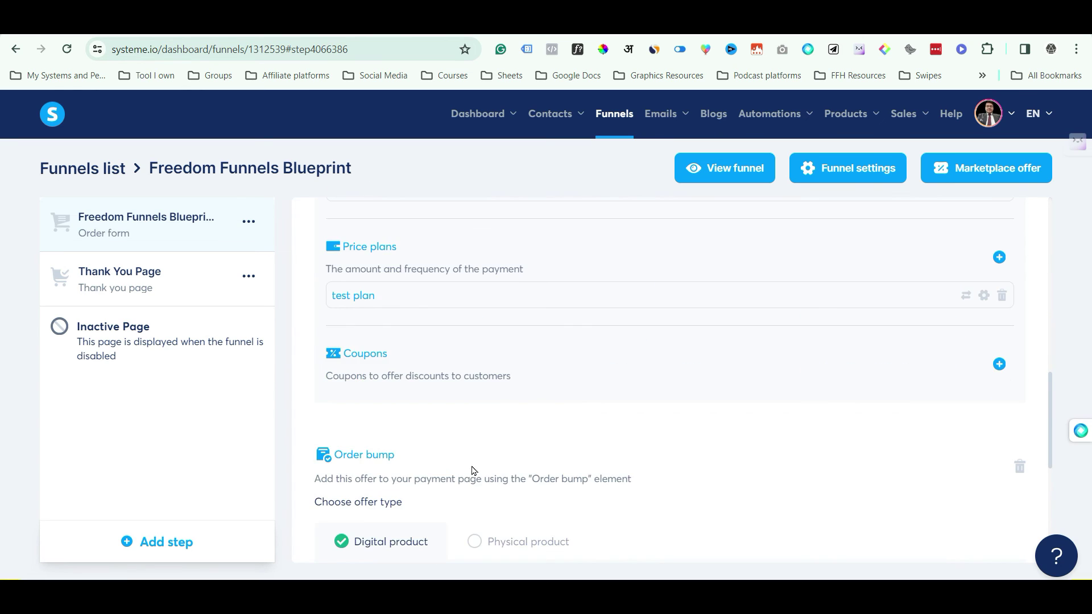
scroll(471, 470, "down", 4)
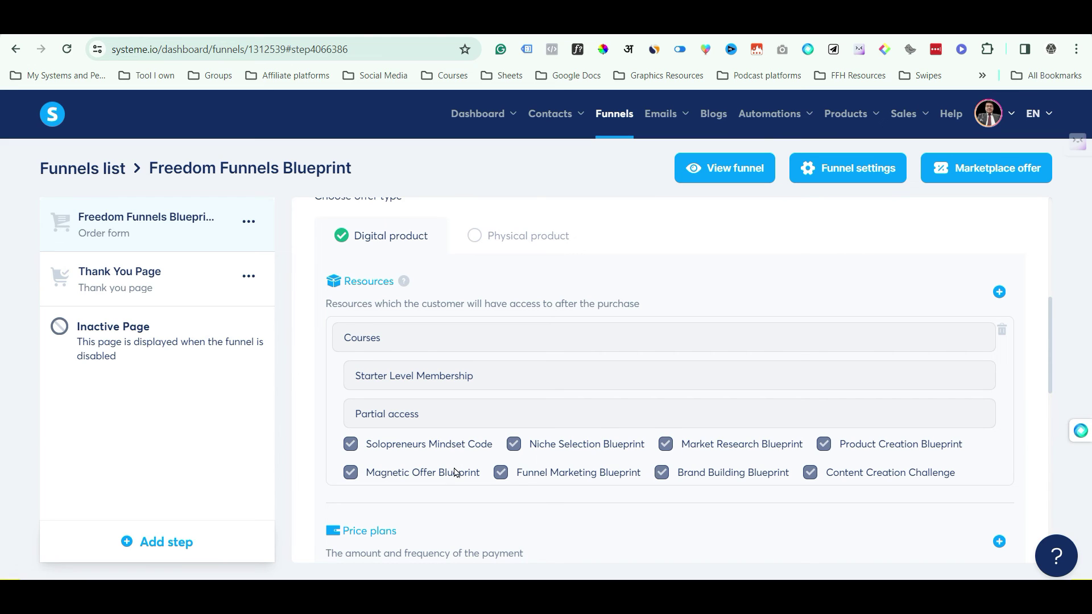
scroll(454, 471, "down", 4)
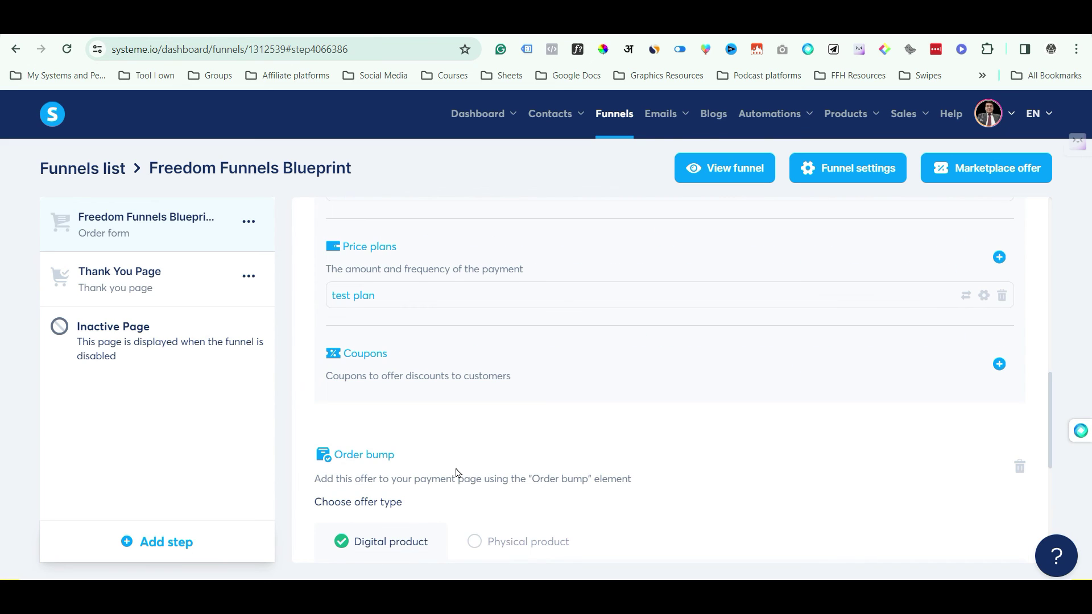